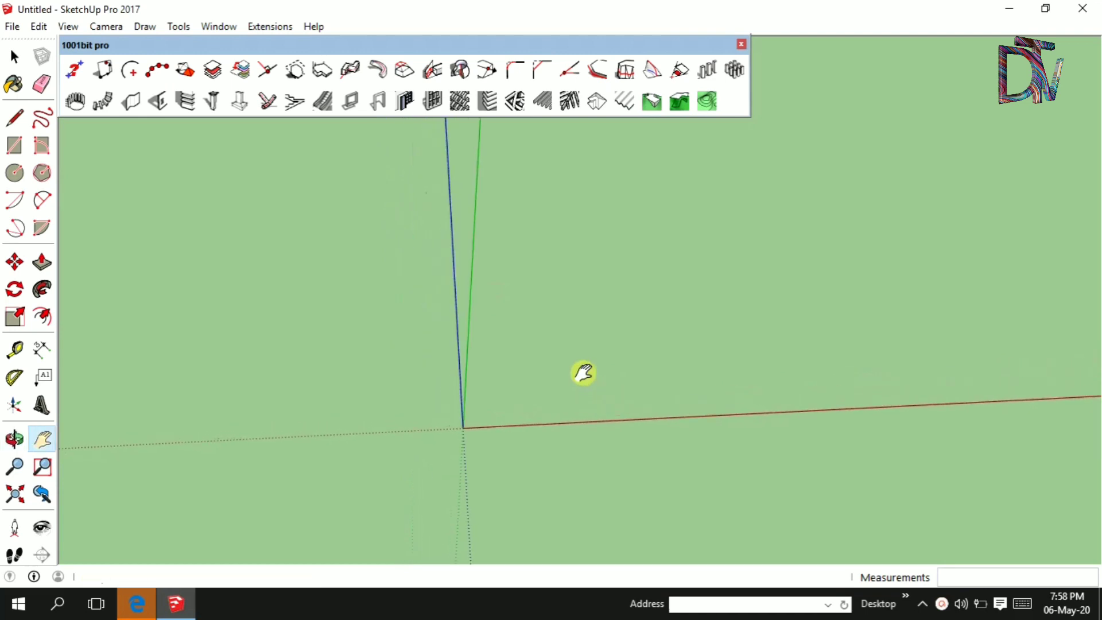
- Draw a 10000 × 8000 mm rectangle from the origin as the floor face
key(r)
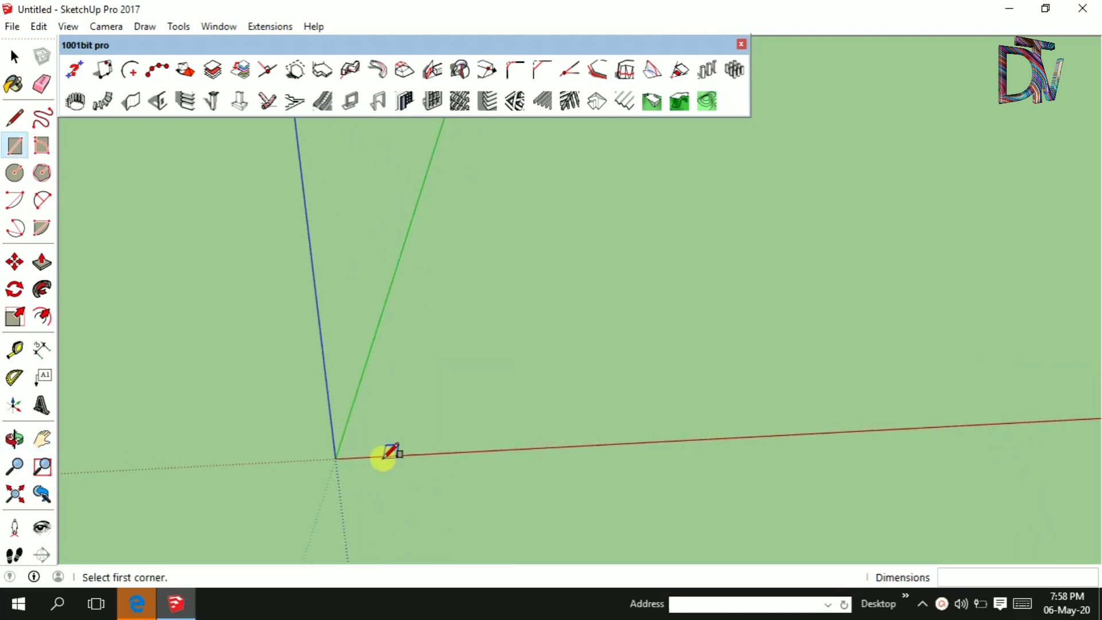
click(335, 458)
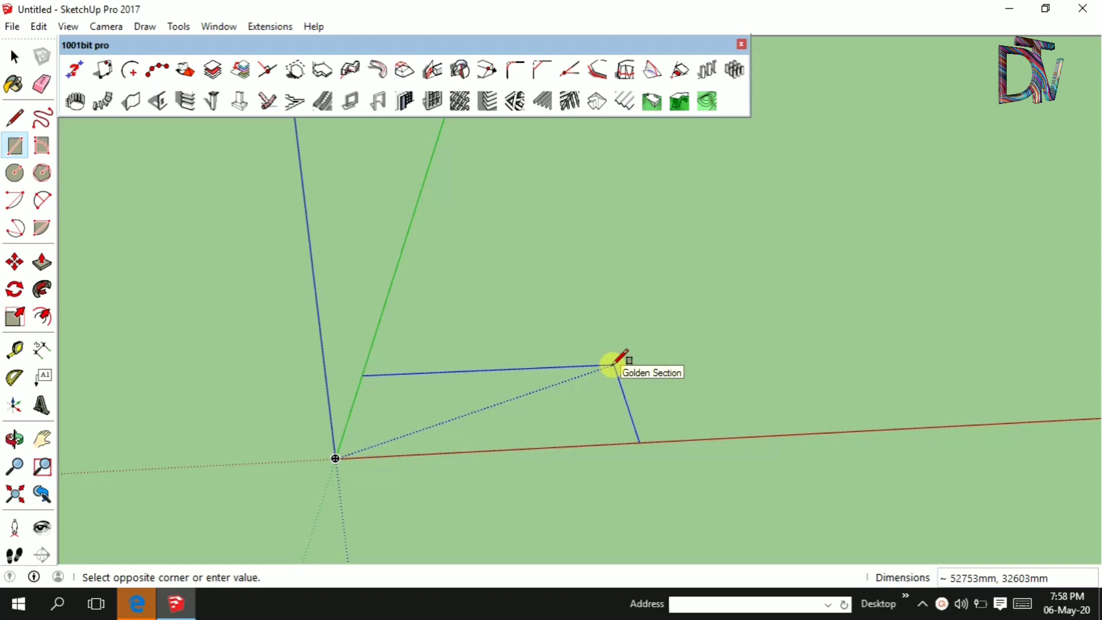
text(1)
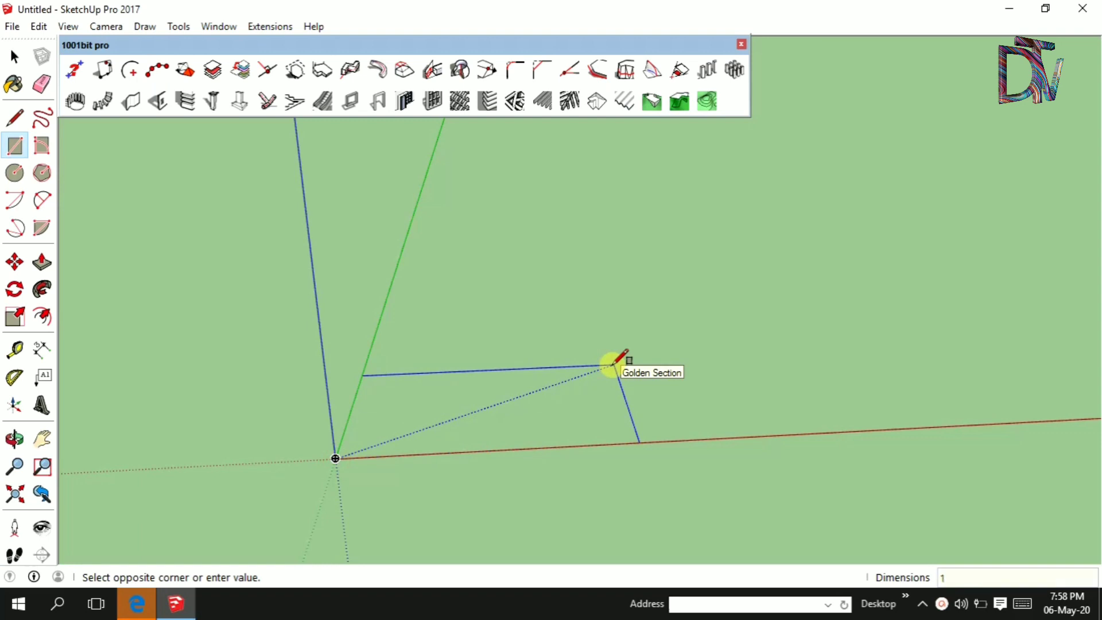
text(000)
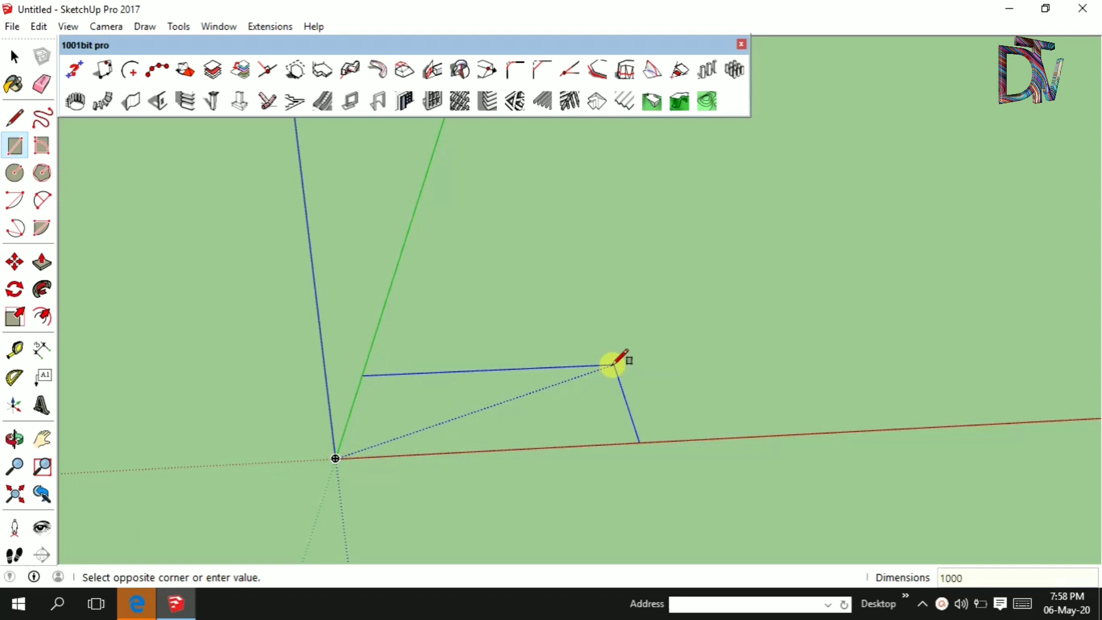
text(0, )
text(800)
text(0)
key(Return)
scroll(256, 462, up, 2)
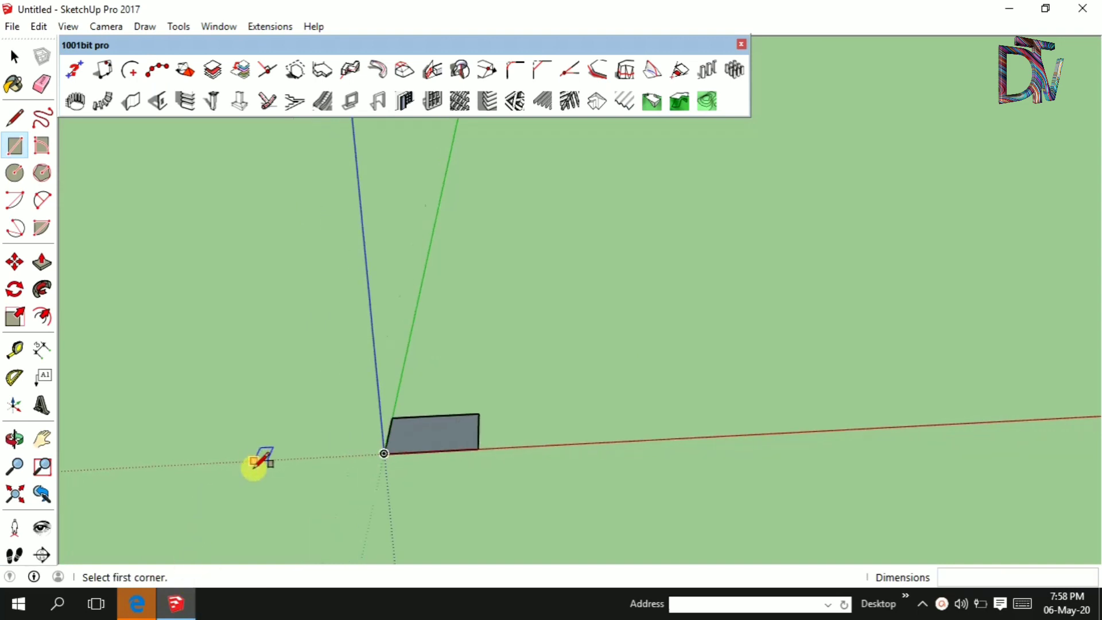
key(t)
scroll(255, 462, up, 2)
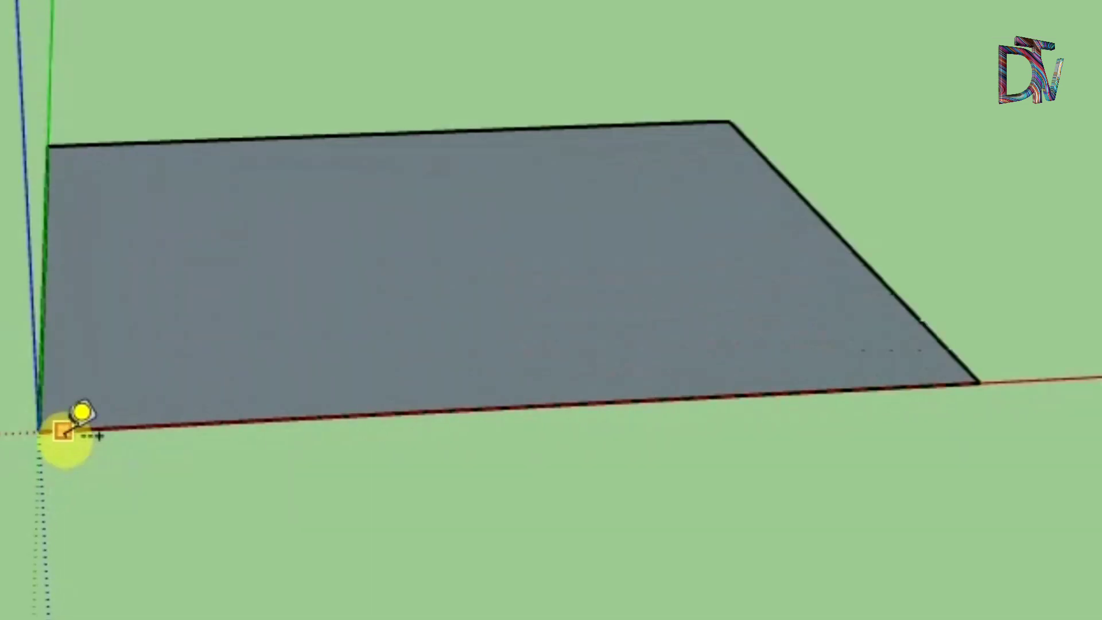
click(40, 431)
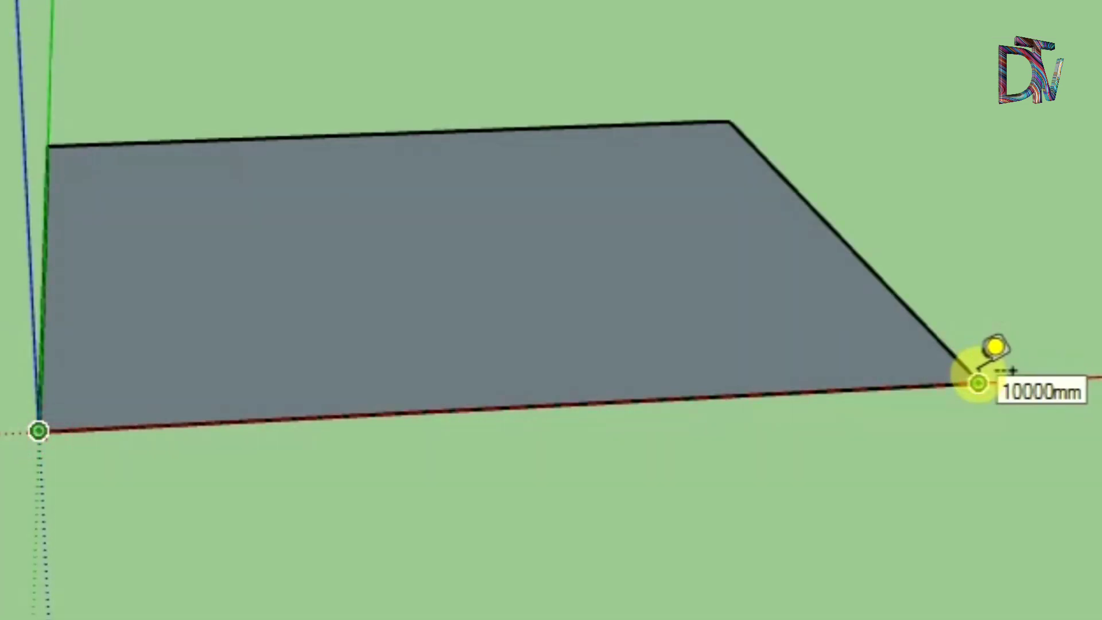
click(978, 383)
mouse_move(978, 384)
middle_down()
mouse_move(956, 470)
mouse_move(839, 469)
middle_up()
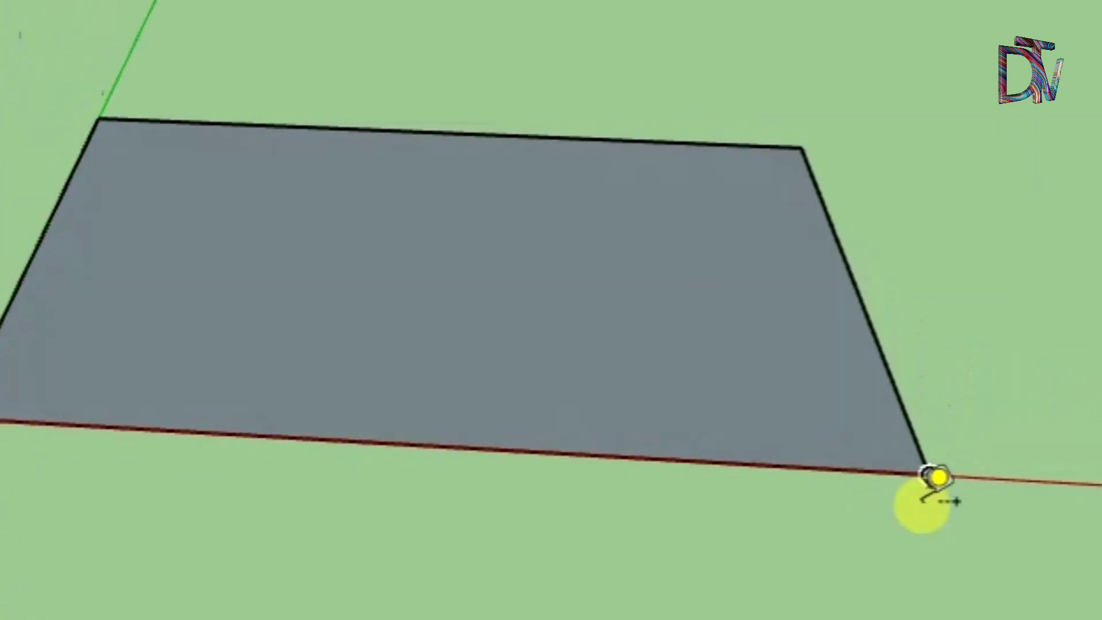
click(928, 473)
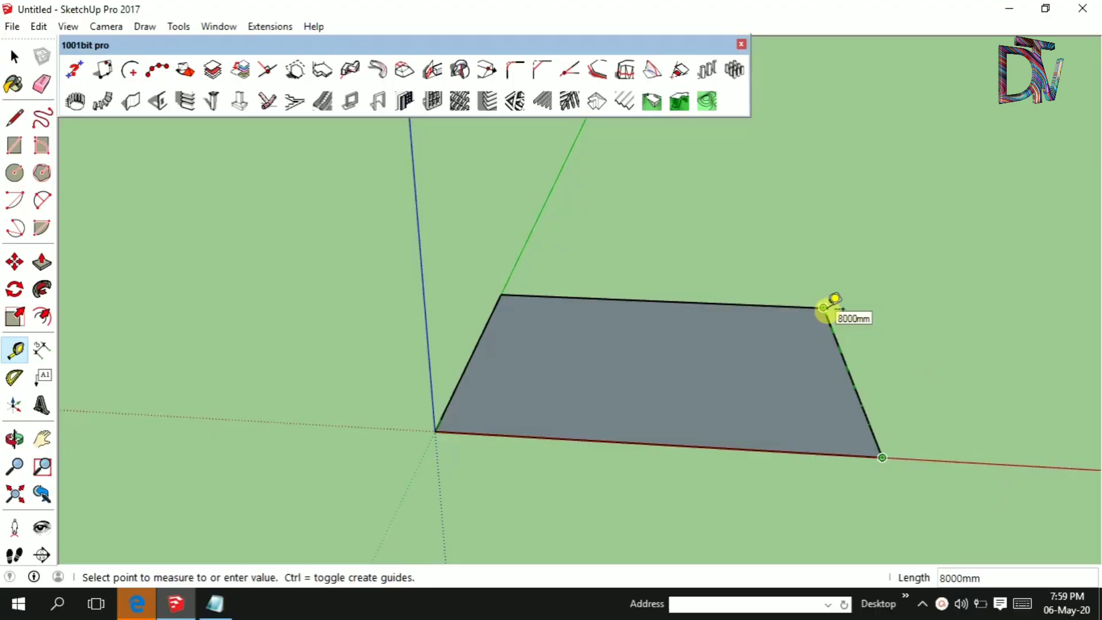
click(824, 307)
mouse_move(830, 304)
middle_down()
mouse_move(708, 352)
mouse_move(752, 492)
mouse_move(738, 517)
mouse_move(696, 499)
mouse_move(792, 448)
middle_up()
key(l)
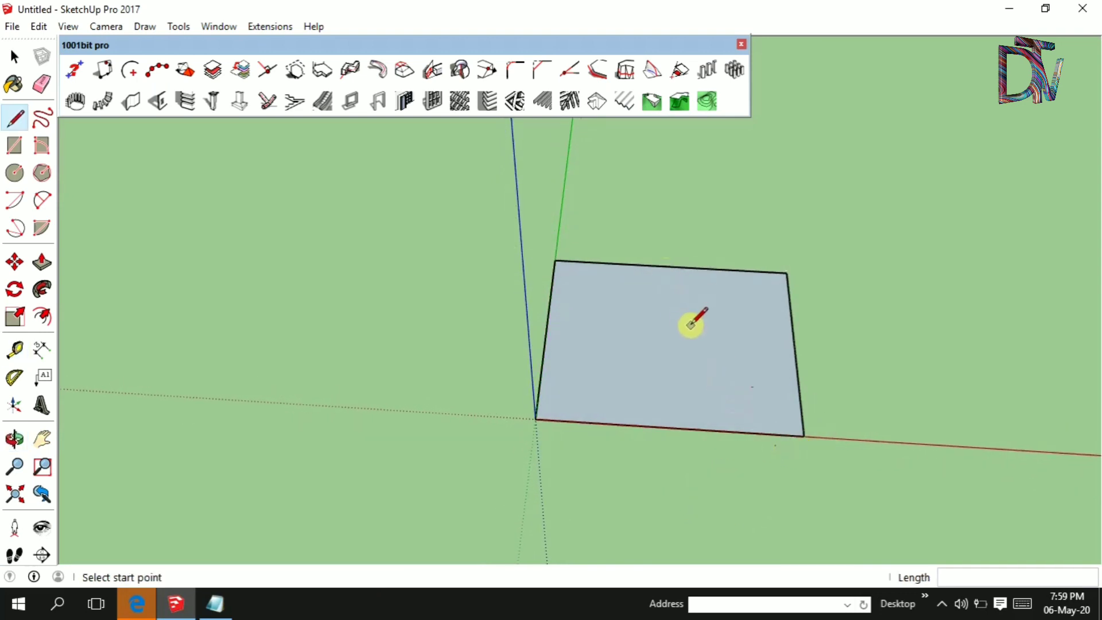
- Draw lines from the back edge's midpoint to form a projecting rectangular extension
middle_drag(691, 319, 671, 386)
click(674, 261)
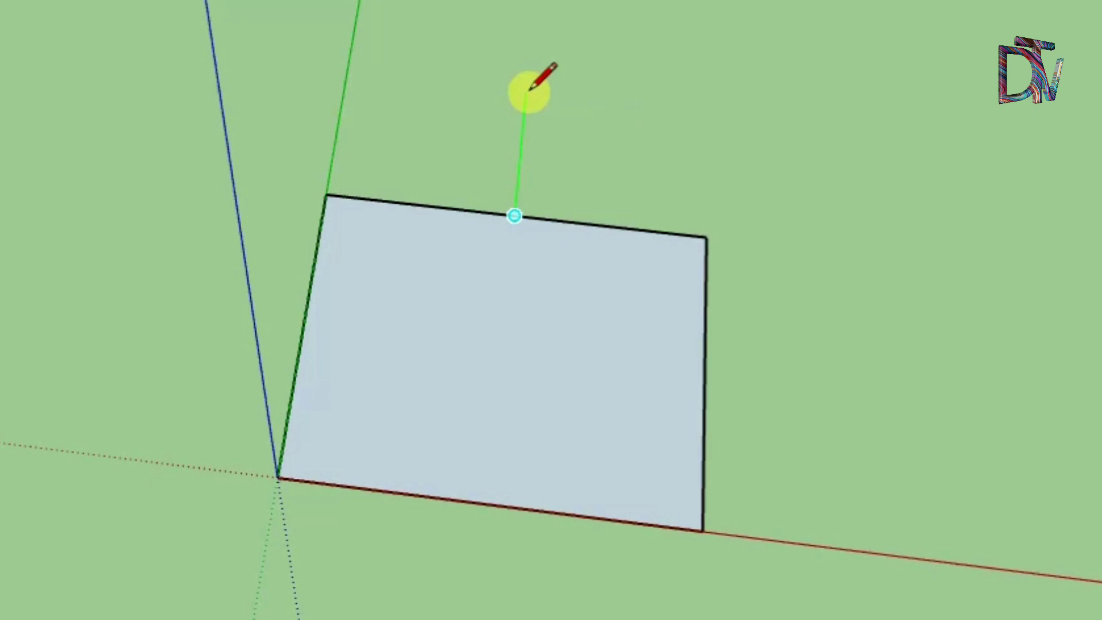
click(521, 122)
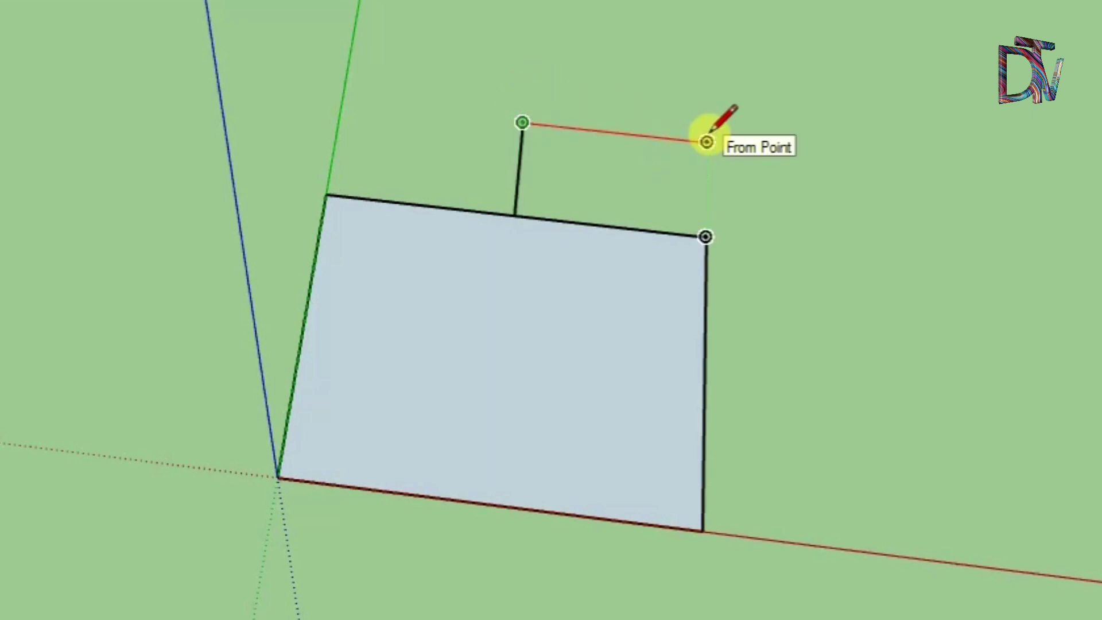
click(706, 141)
click(705, 236)
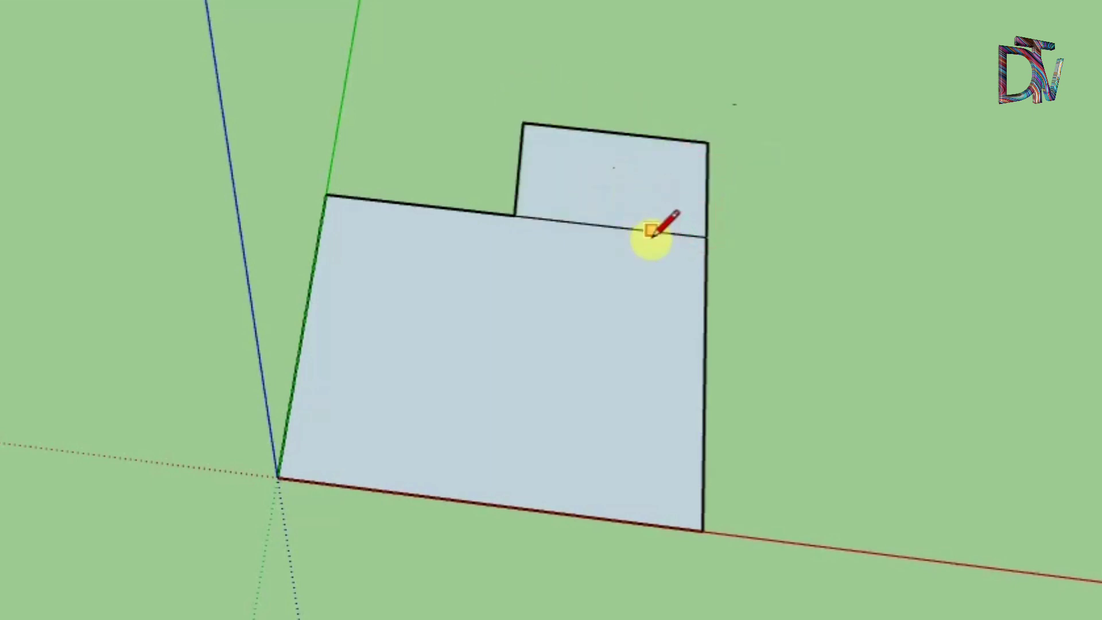
- Select the extension's face together with its three outer edges
key(space)
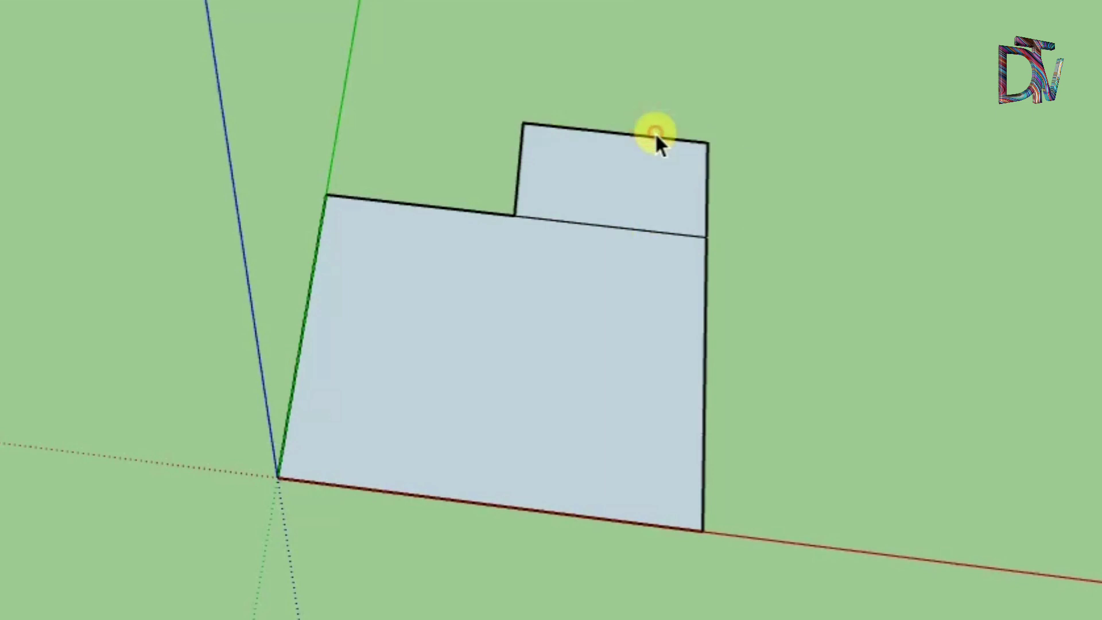
click(655, 137)
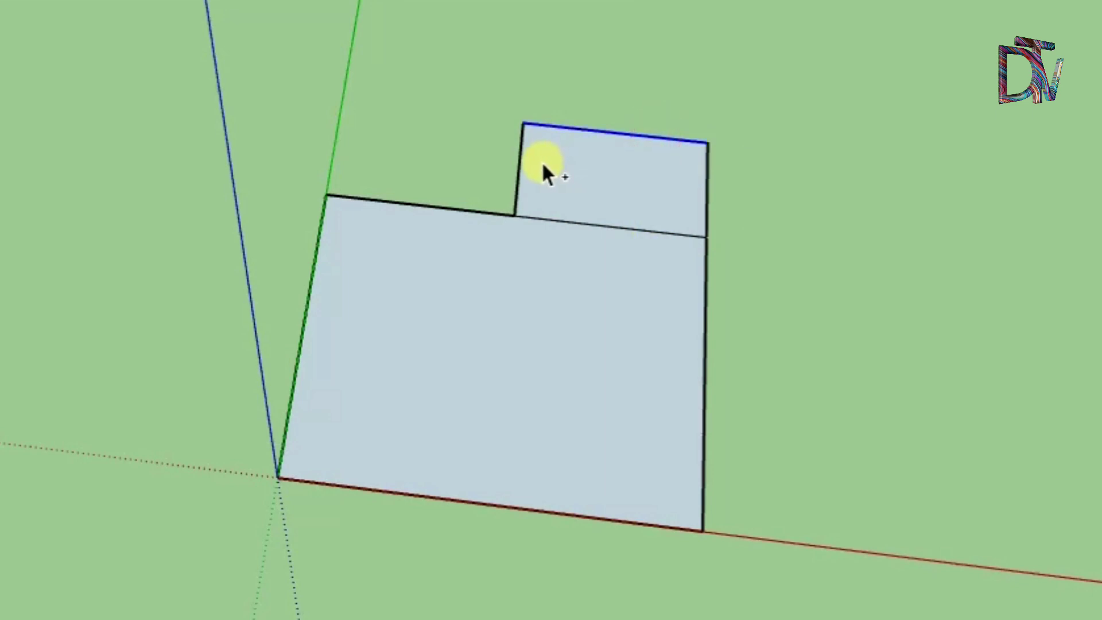
shift+click(523, 158)
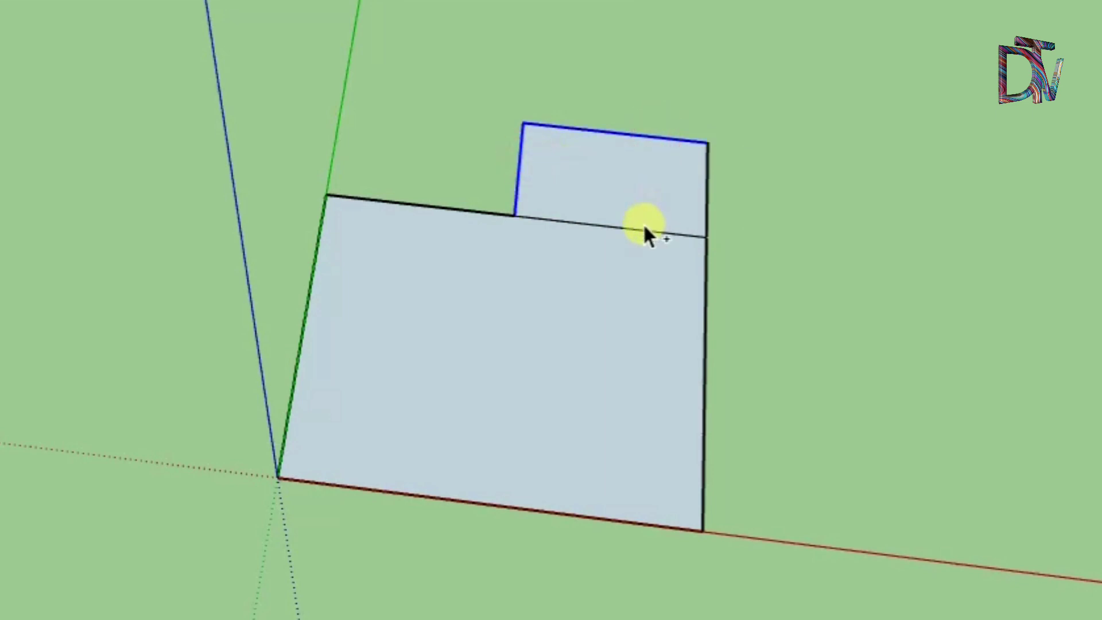
shift+click(647, 225)
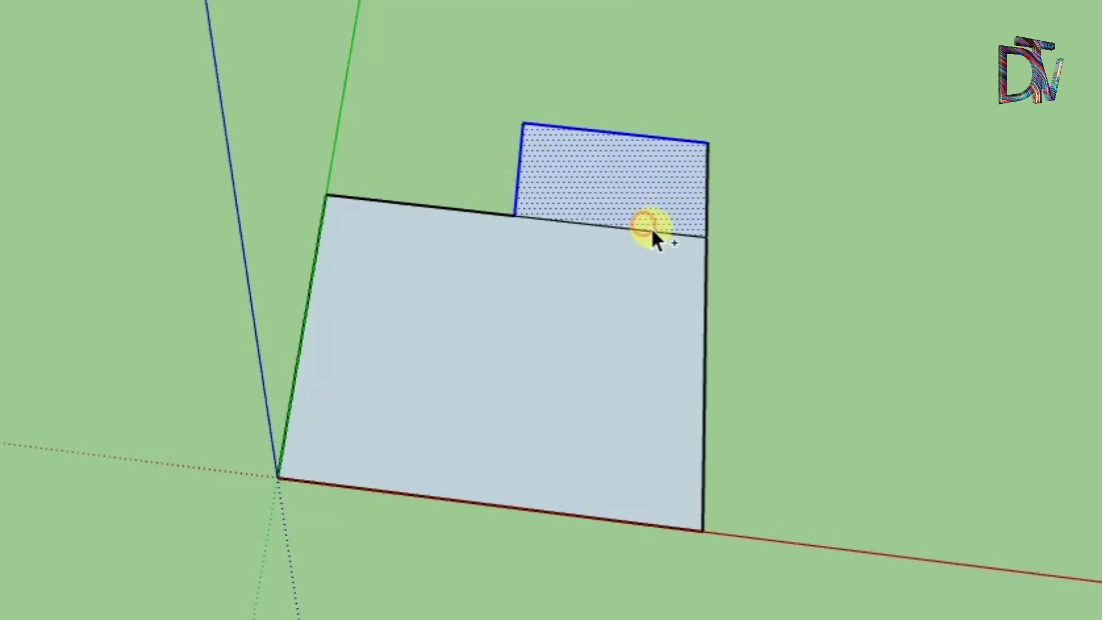
shift+click(705, 199)
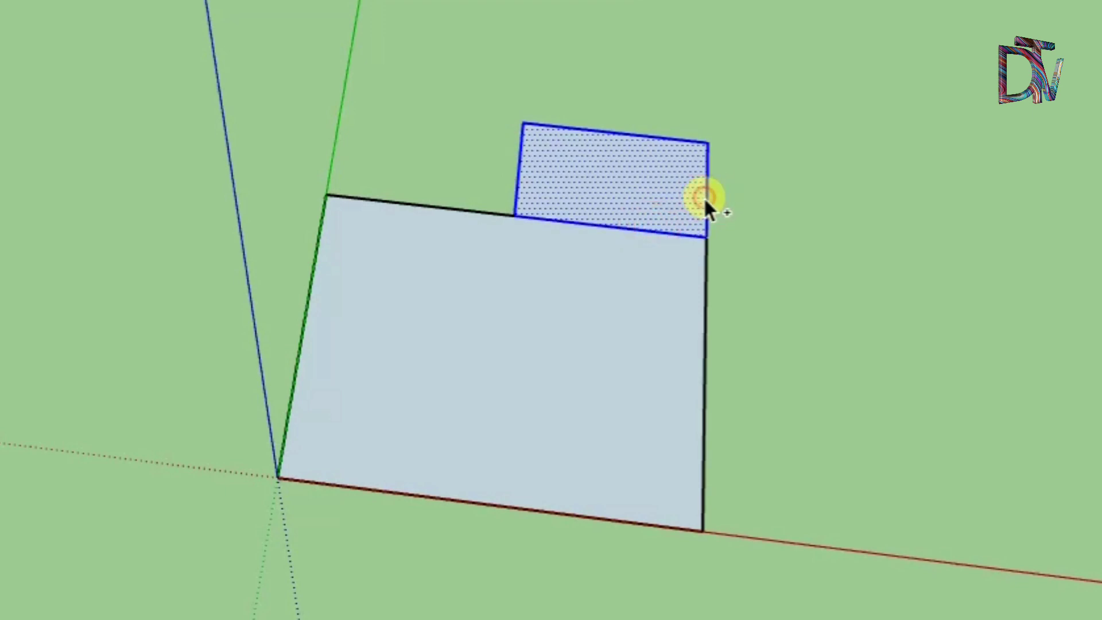
- Copy the extension to the opposite side of the floor
key(m)
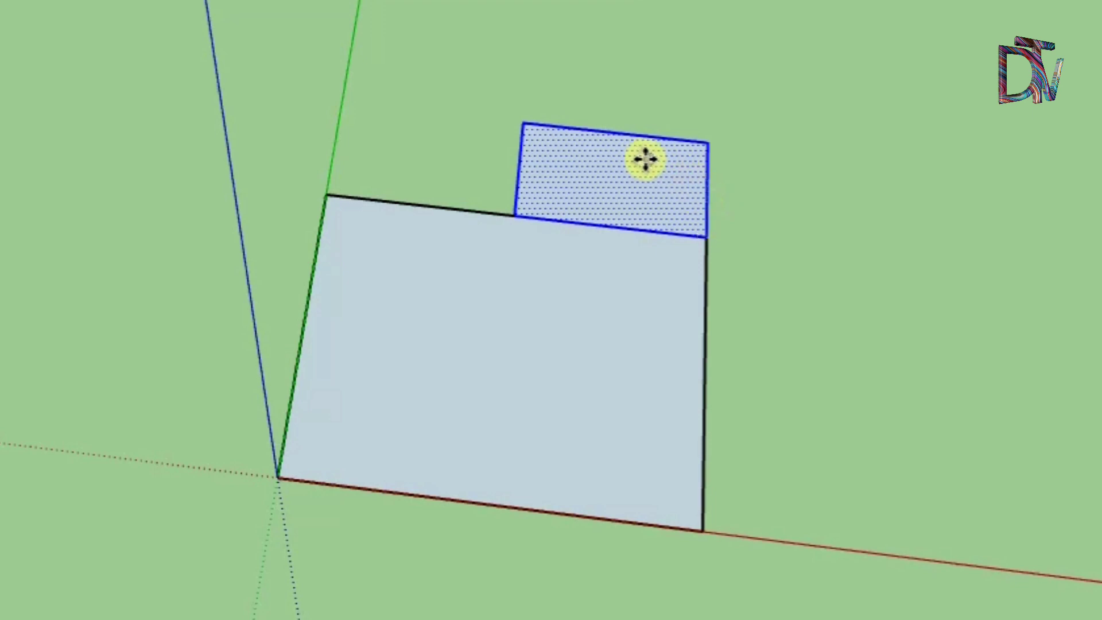
click(625, 138)
key(ctrl)
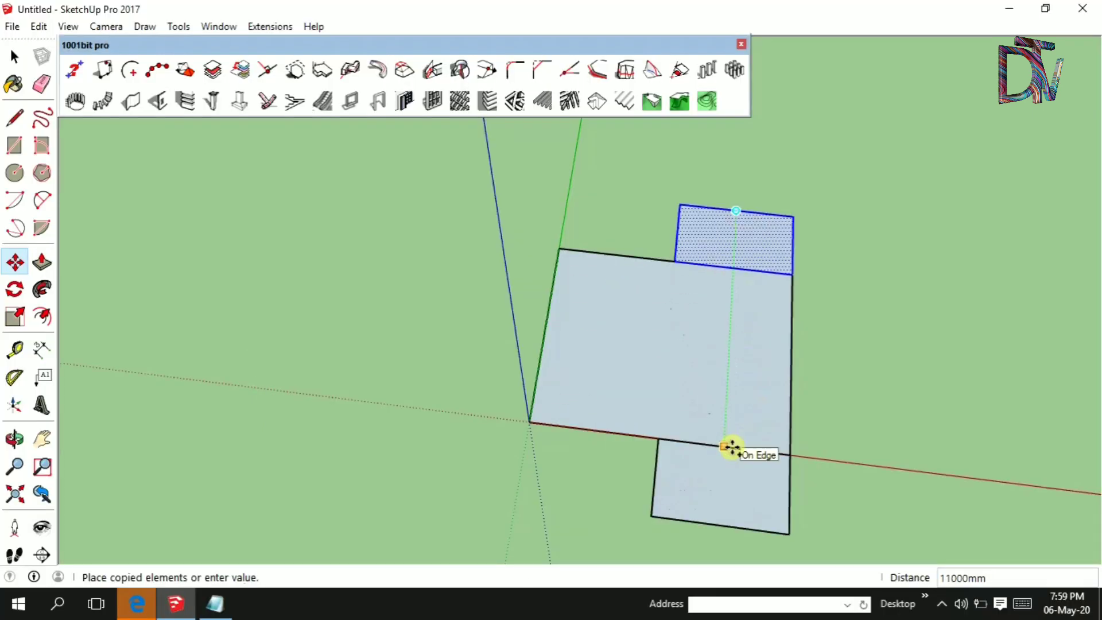
click(732, 447)
middle_drag(680, 332, 774, 346)
- Erase the edges dividing the copied extension from the main floor face
key(e)
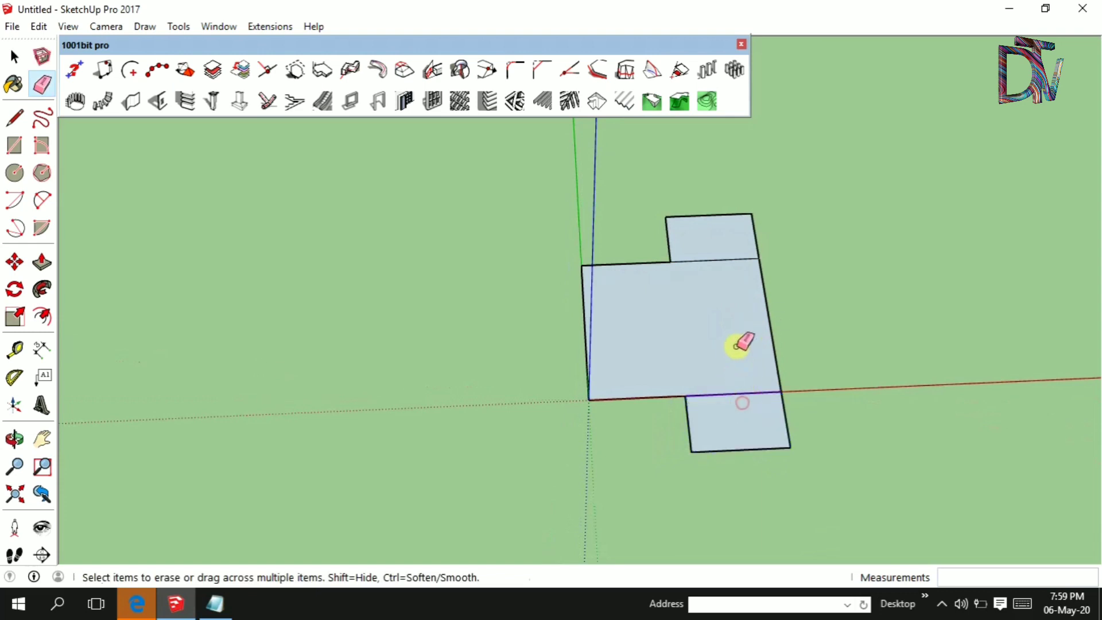
drag(739, 394, 720, 258)
key(o)
drag(665, 353, 918, 258)
key(e)
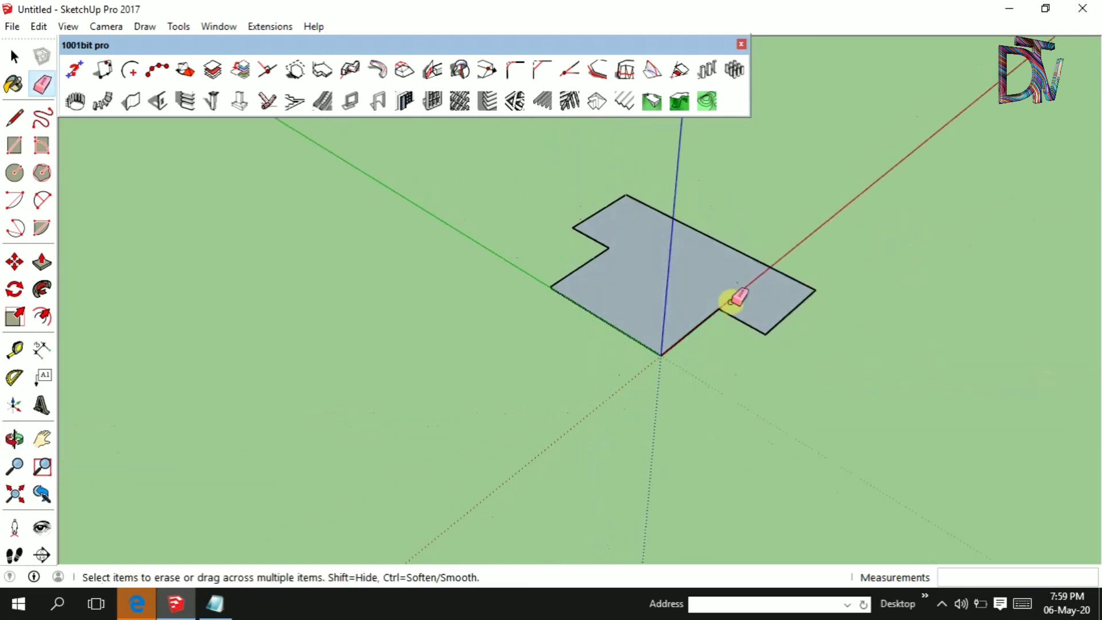
- Orbit and pan to frame the merged stepped footprint
key(o)
mouse_move(733, 298)
mouse_down()
mouse_move(941, 277)
mouse_move(638, 246)
mouse_up()
mouse_move(638, 246)
middle_down()
mouse_move(669, 256)
mouse_move(551, 302)
mouse_move(484, 374)
mouse_move(619, 346)
middle_up()
mouse_move(603, 440)
shift+middle_down()
mouse_move(620, 346)
mouse_move(649, 370)
shift+middle_up()
key(space)
key(h)
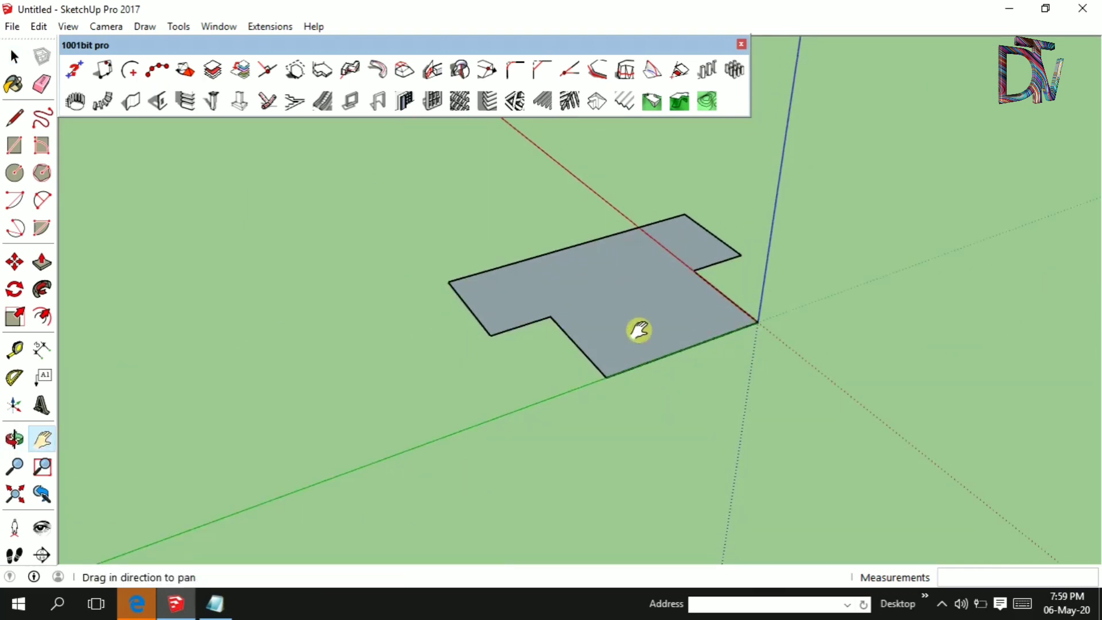
drag(640, 325, 611, 379)
key(space)
- For the selected footprint, confirm 30° pitch, 1000mm overhang, 200mm offset and 150mm fascia depth
click(612, 333)
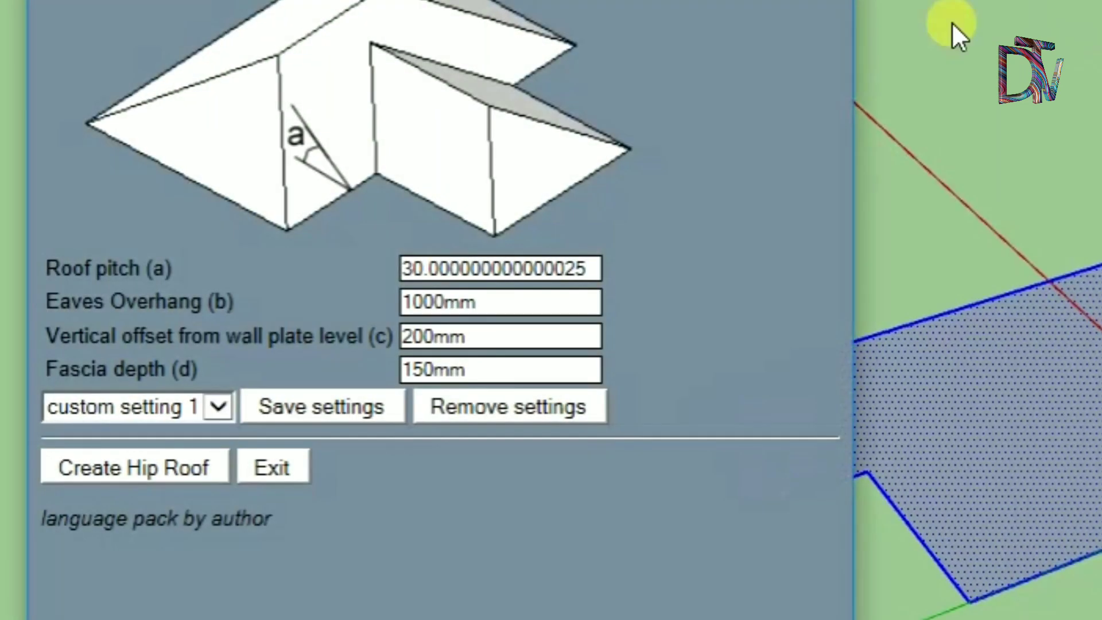
double_click(561, 266)
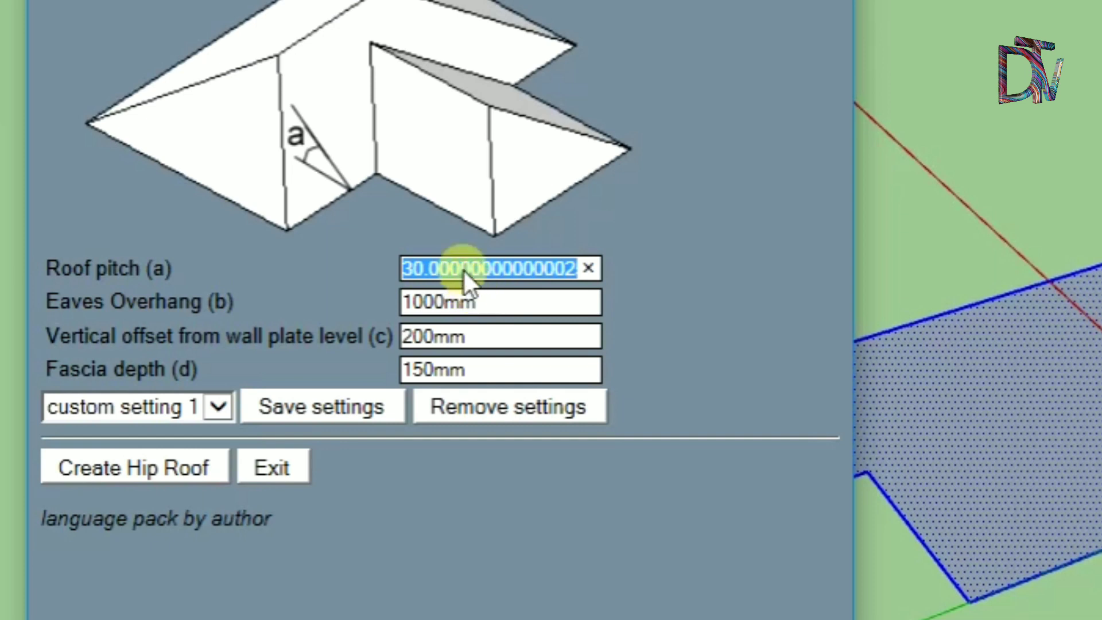
double_click(481, 302)
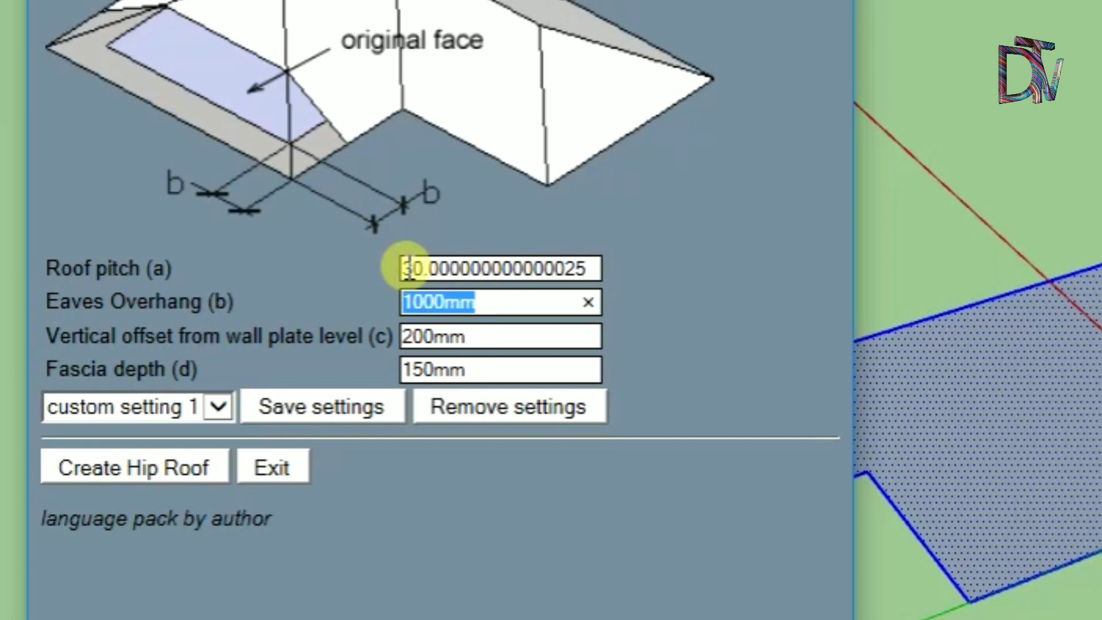
click(429, 302)
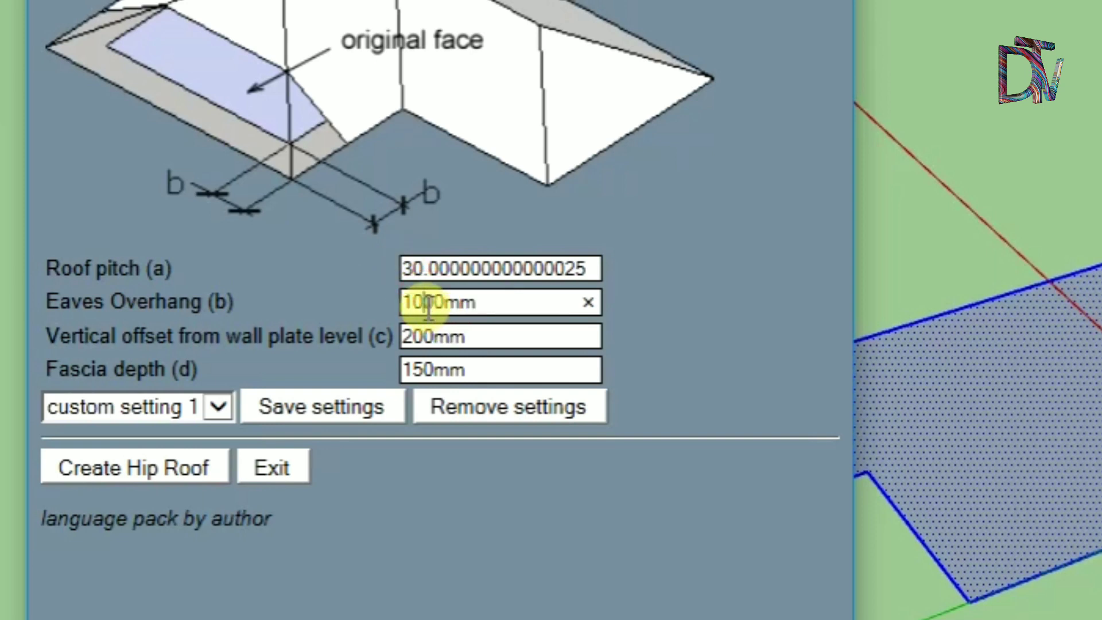
double_click(427, 338)
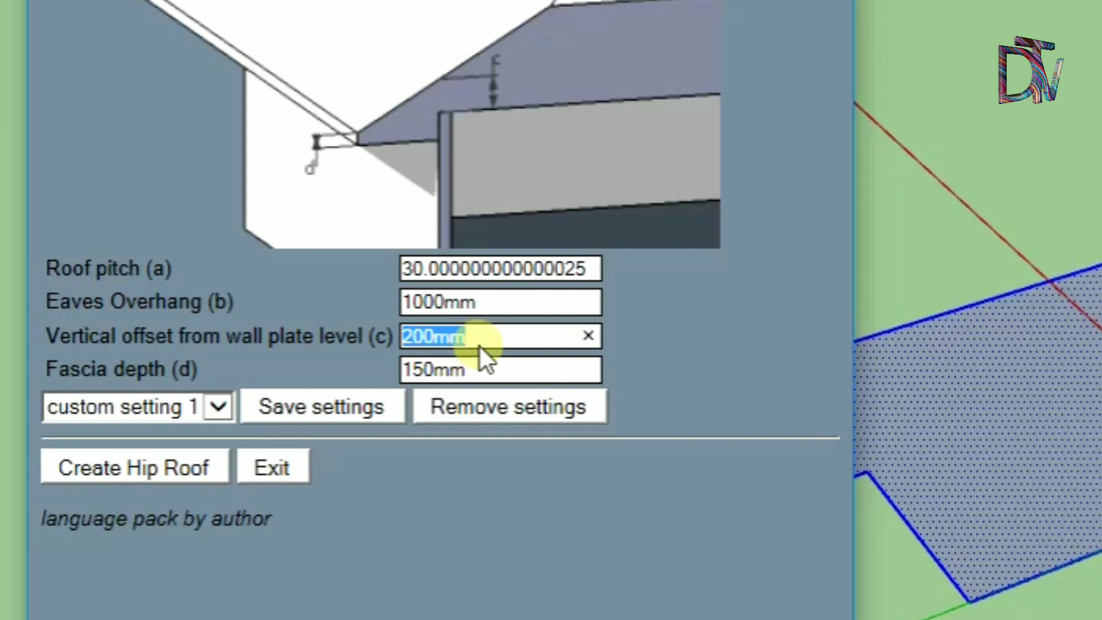
click(480, 344)
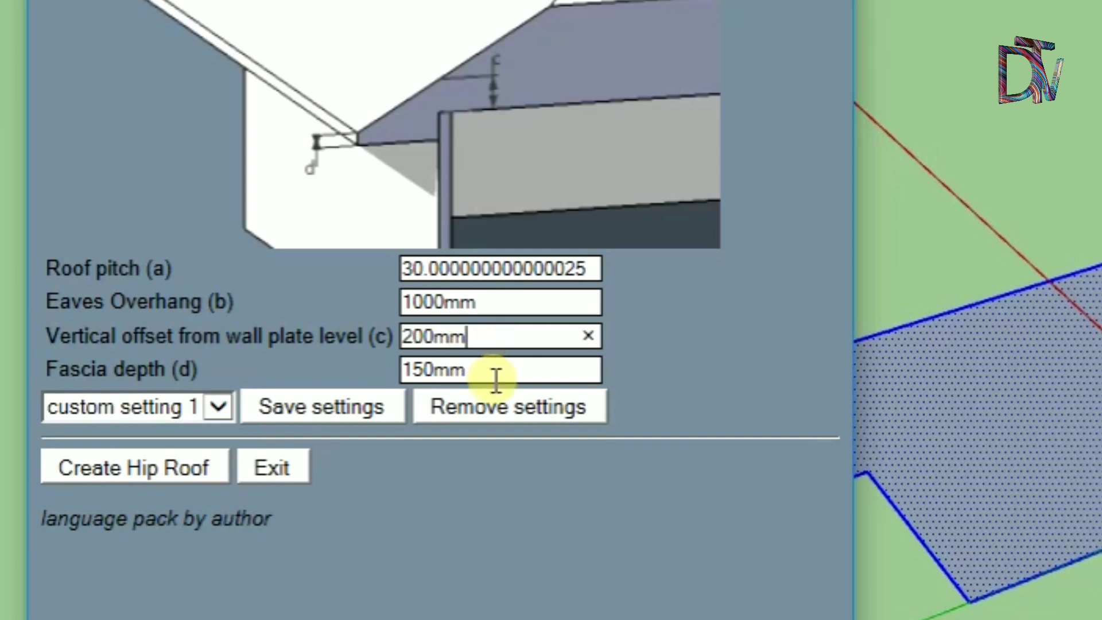
double_click(476, 376)
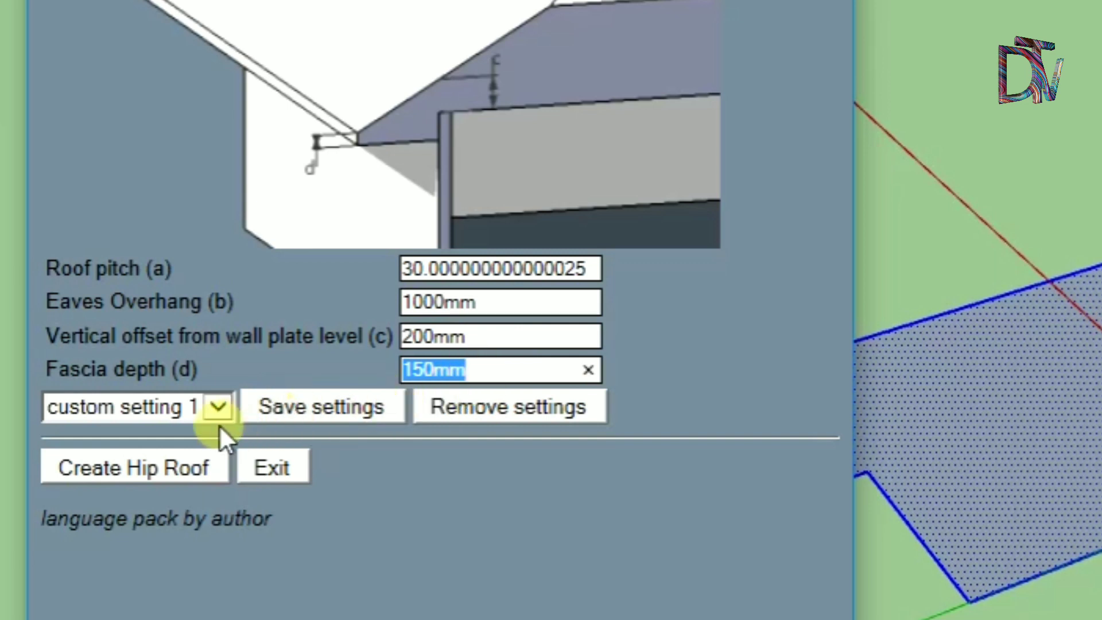
click(481, 369)
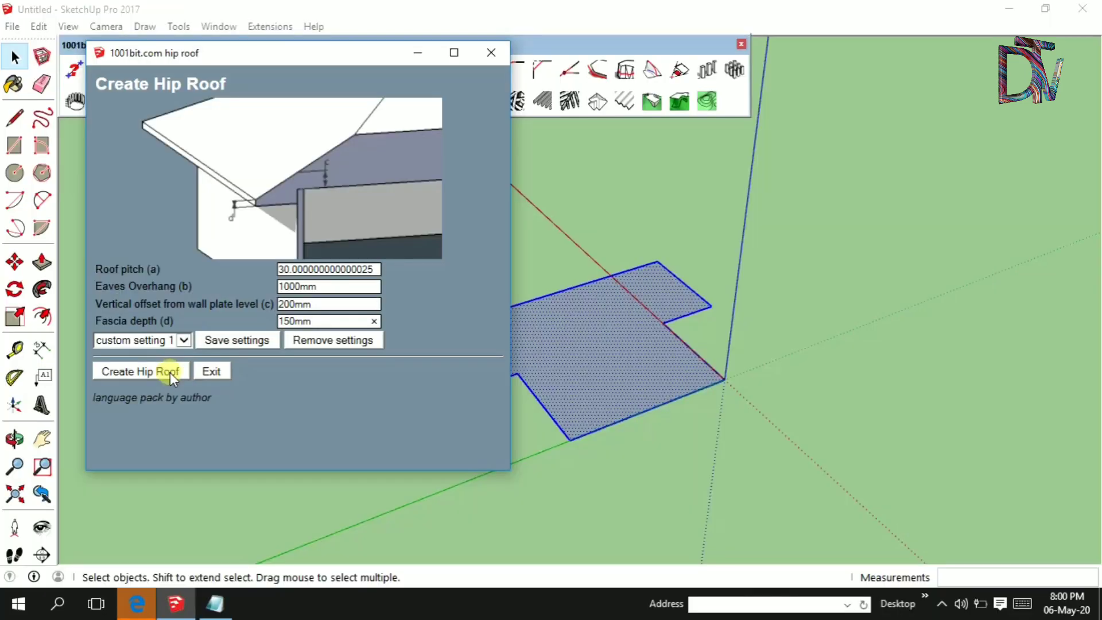
- Build the 1001bit hip roof on the footprint and orbit to inspect it
click(170, 372)
scroll(529, 335, up, 3)
mouse_move(529, 335)
middle_down()
mouse_move(712, 367)
mouse_move(659, 325)
mouse_move(755, 396)
mouse_move(618, 328)
mouse_move(597, 329)
mouse_move(604, 341)
mouse_move(642, 327)
middle_up()
drag(873, 434, 388, 220)
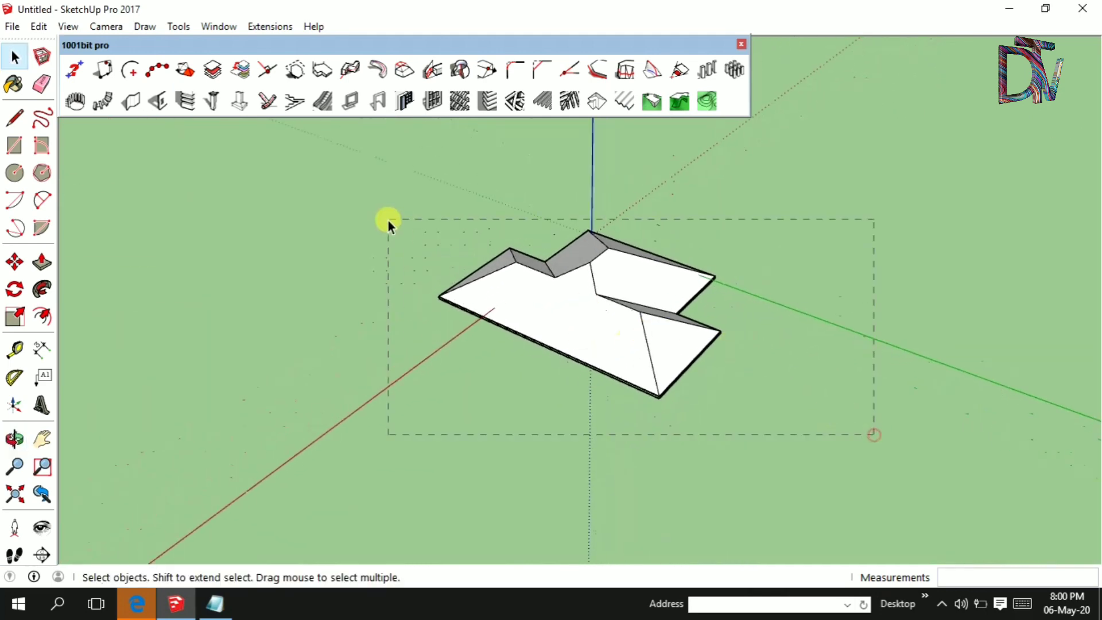
- Move the roof to a new position
key(m)
click(635, 332)
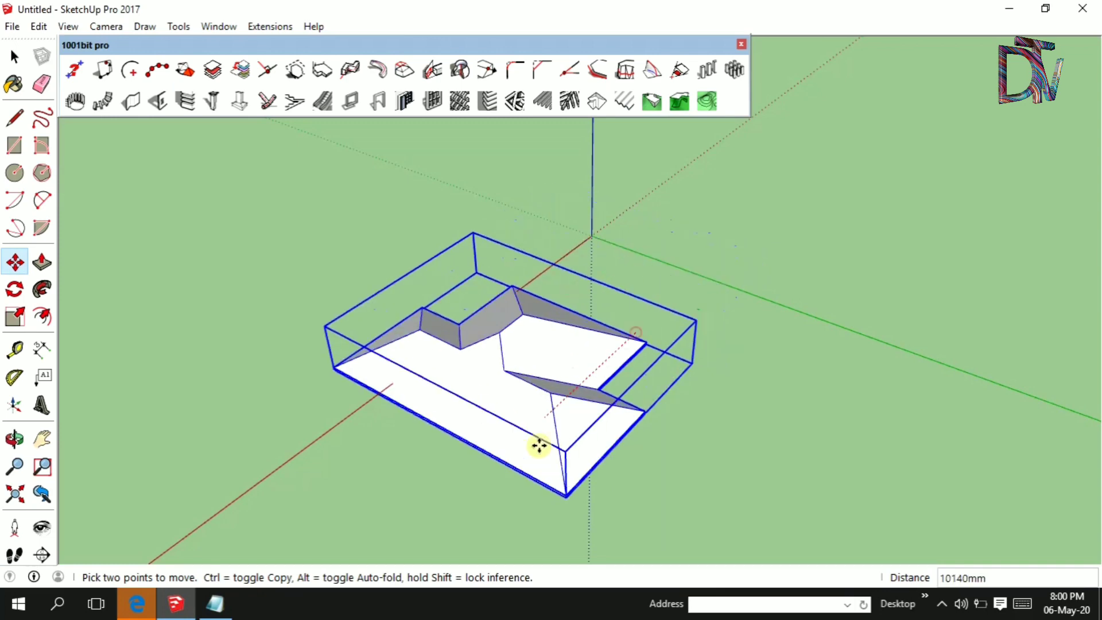
click(497, 459)
scroll(363, 305, down, 2)
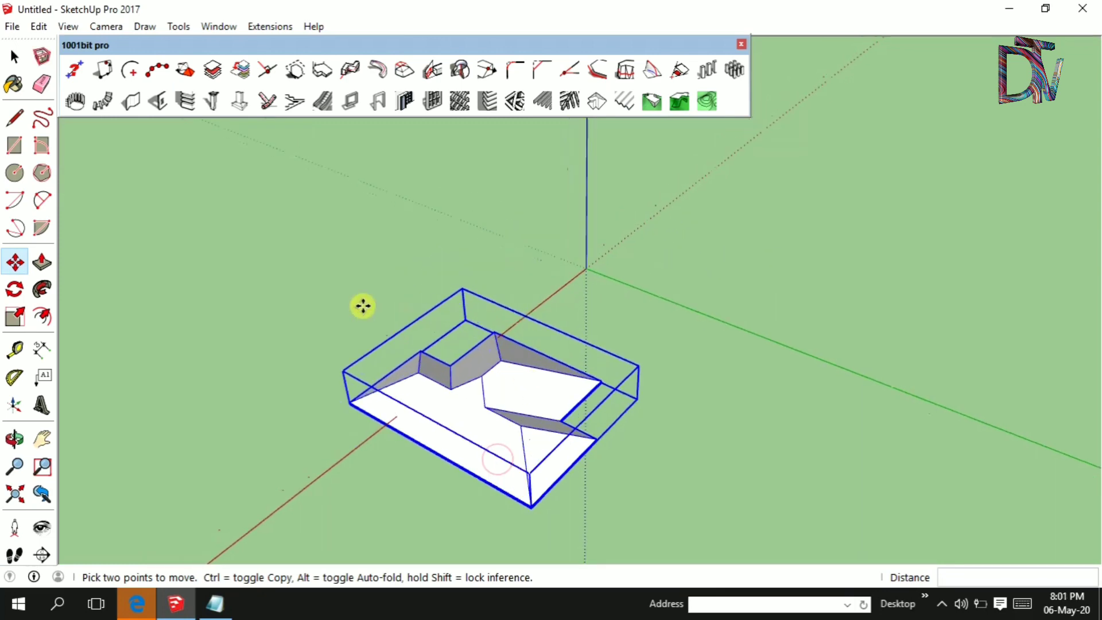
mouse_move(363, 306)
middle_down()
mouse_move(795, 221)
mouse_move(562, 344)
mouse_move(672, 332)
middle_up()
- Explode the roof group into loose roof faces
key(space)
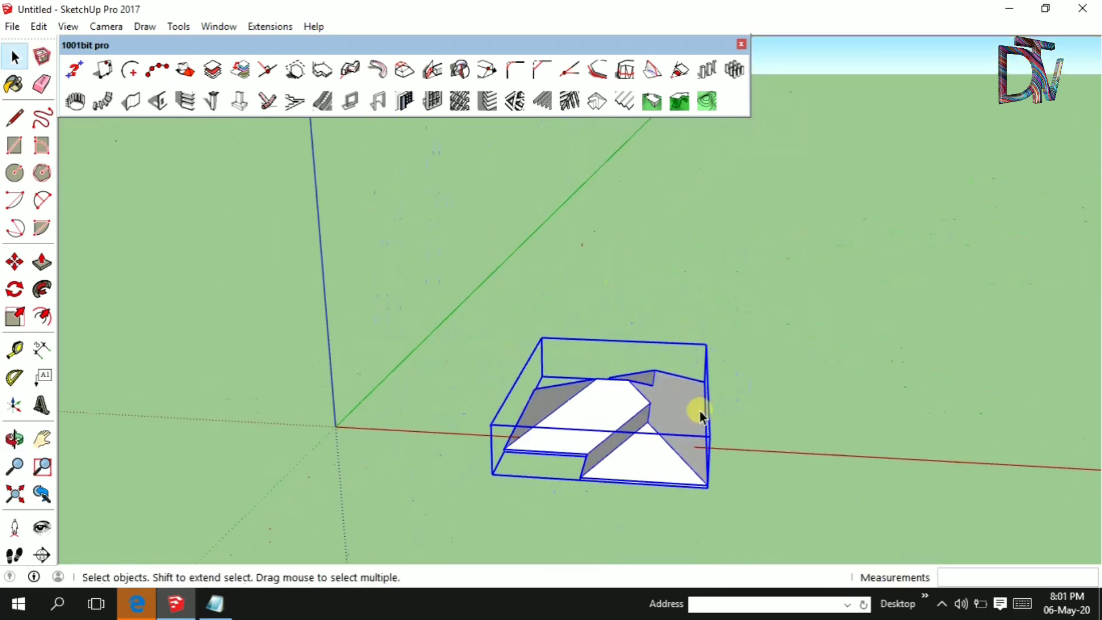
click(714, 425)
click(613, 452)
right_click(643, 447)
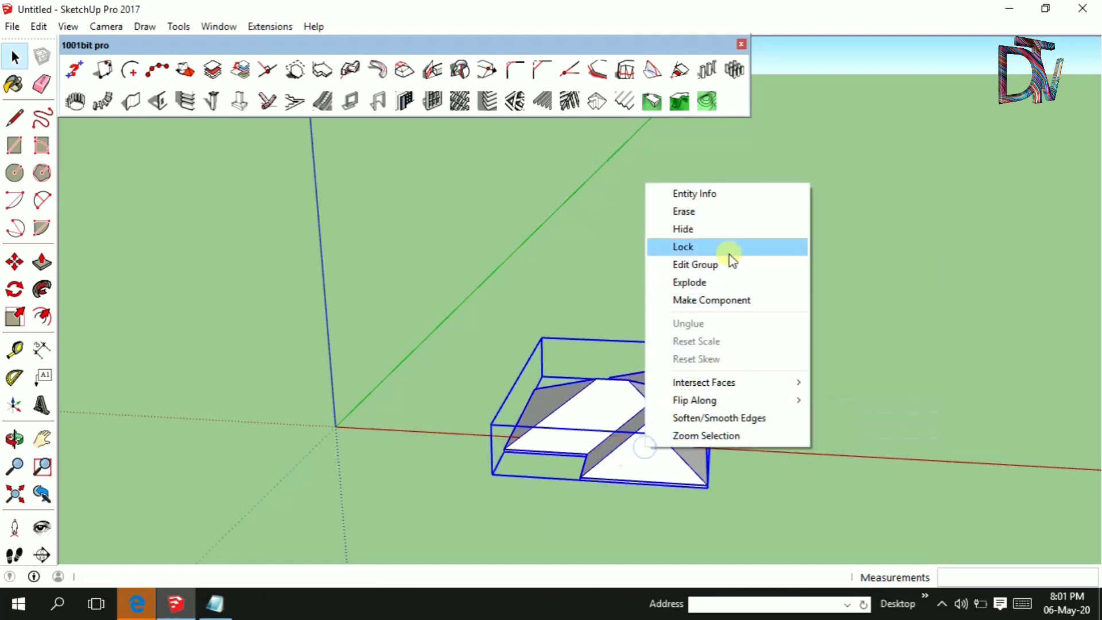
click(705, 290)
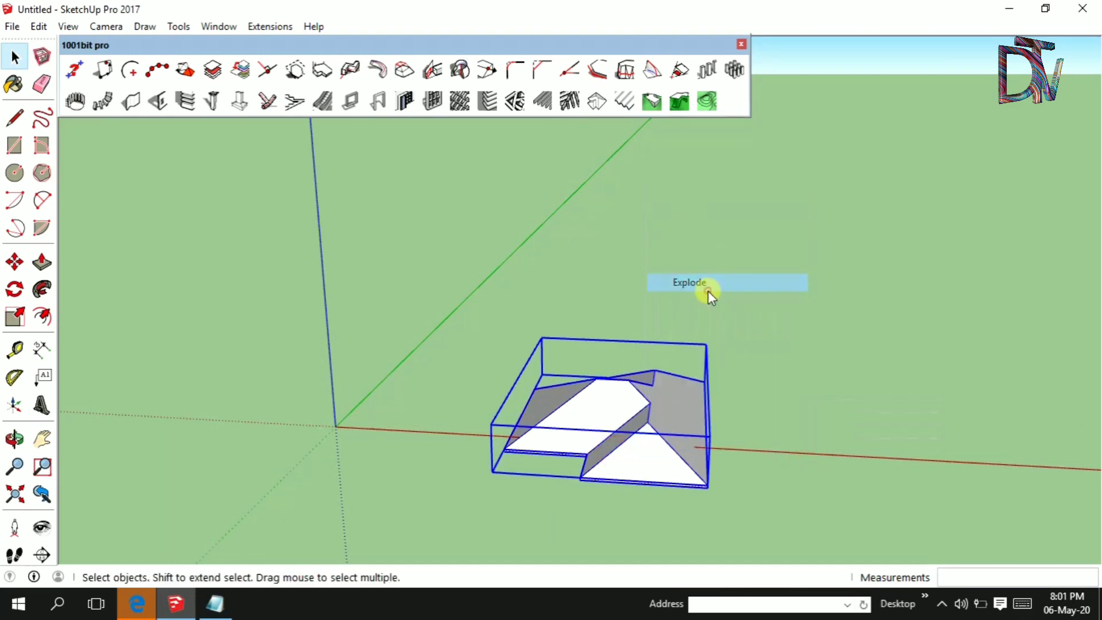
right_click(620, 462)
click(681, 262)
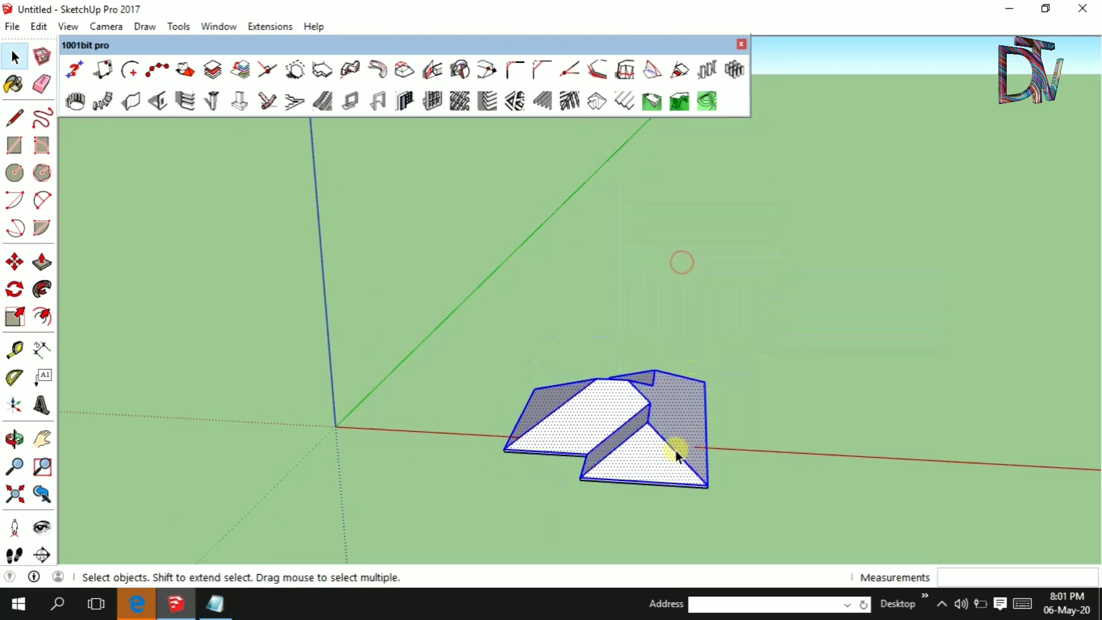
mouse_move(676, 450)
middle_down()
mouse_move(546, 391)
mouse_move(838, 398)
mouse_move(612, 421)
middle_up()
- Open the 1001bit rafters and battens generator and cycle rafter types 1–3 back to type 0
scroll(611, 421, up, 2)
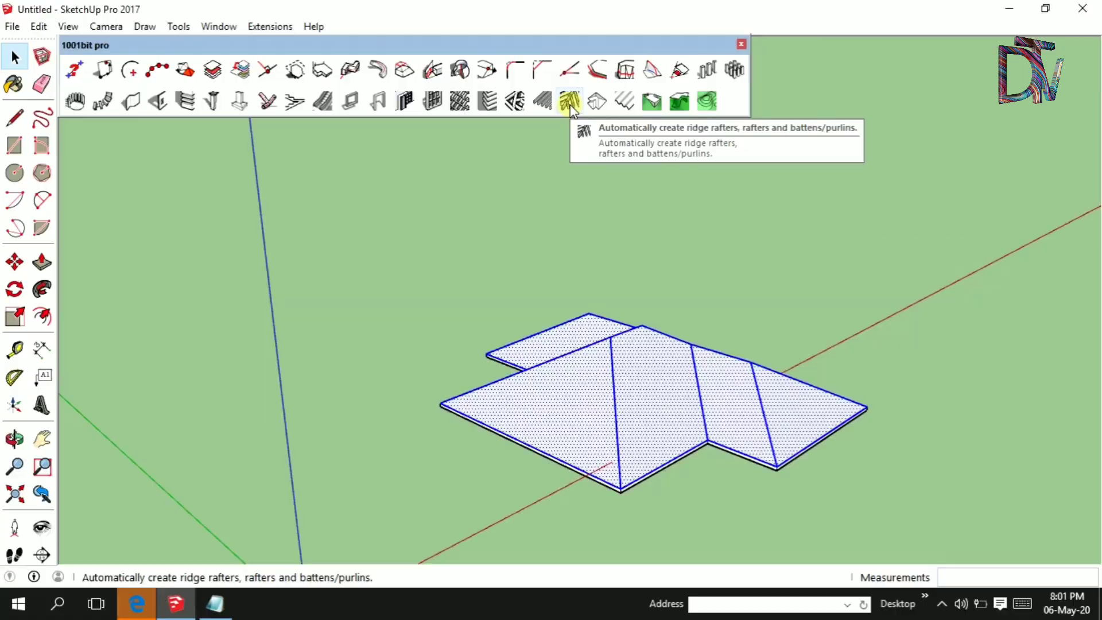
click(570, 105)
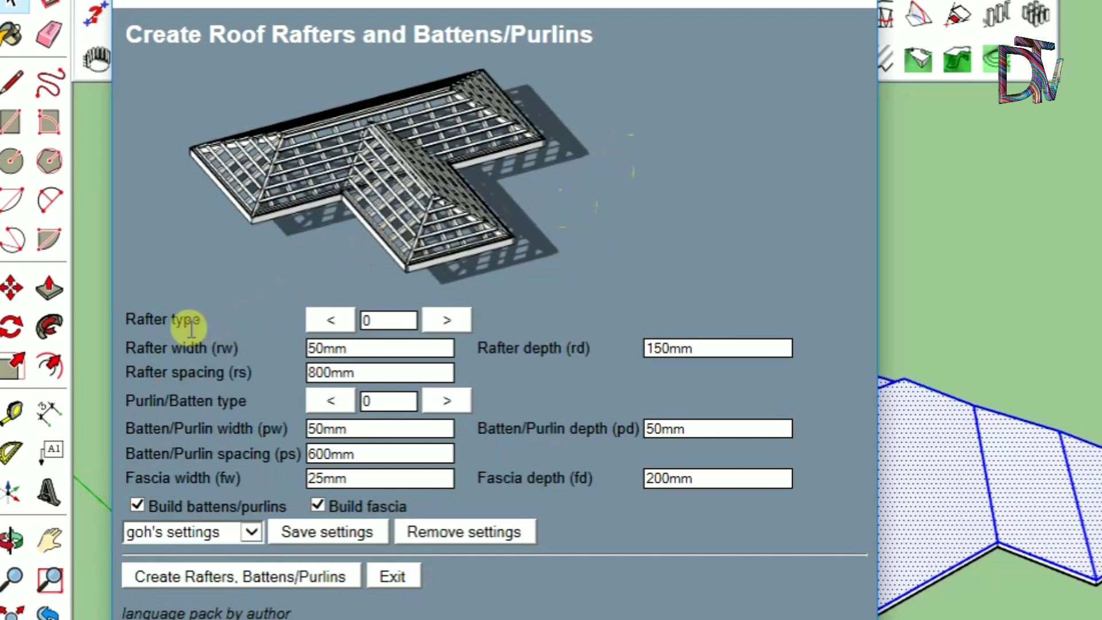
click(448, 320)
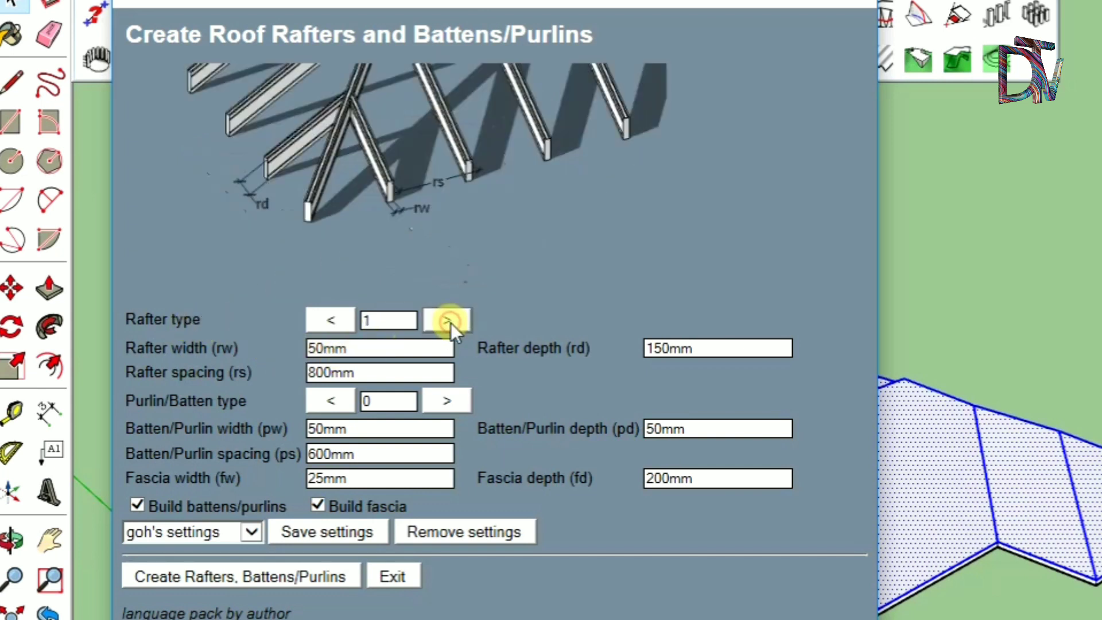
click(450, 322)
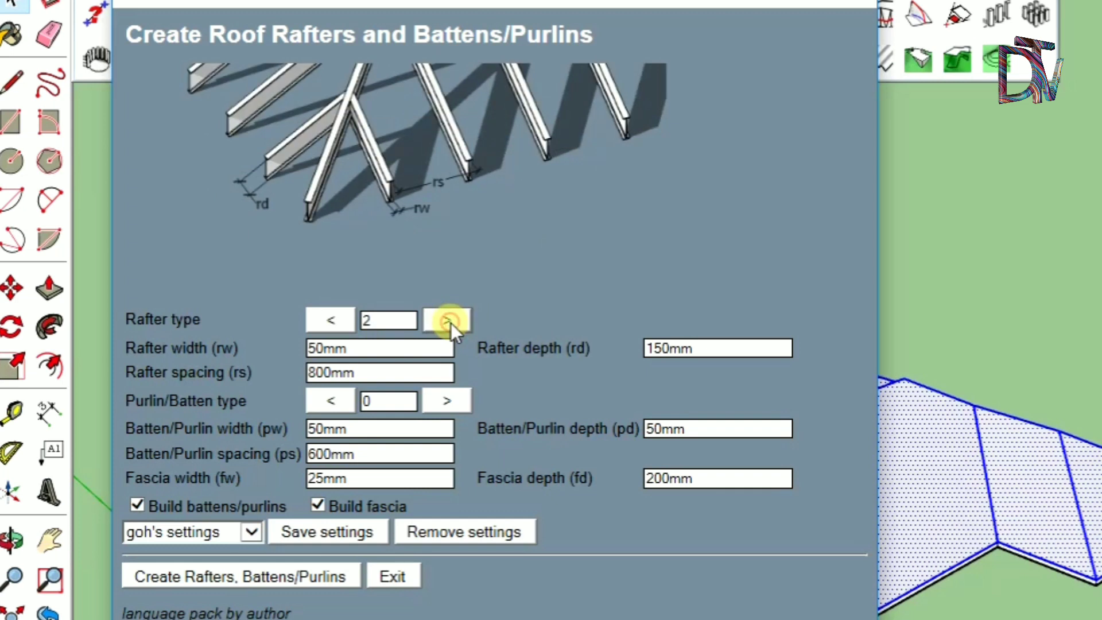
click(450, 323)
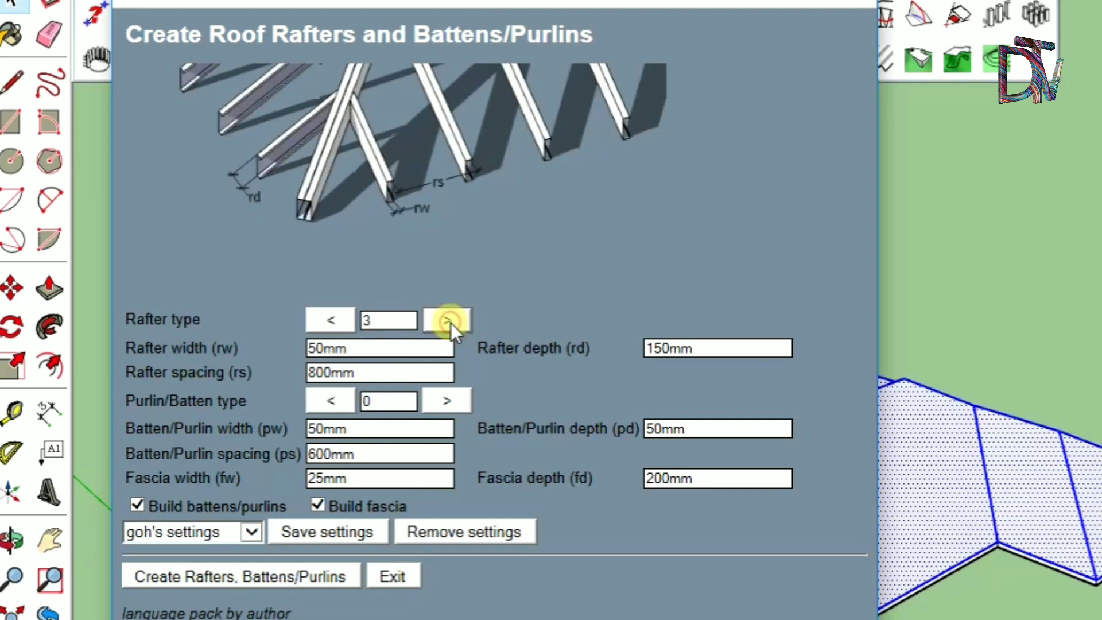
click(450, 323)
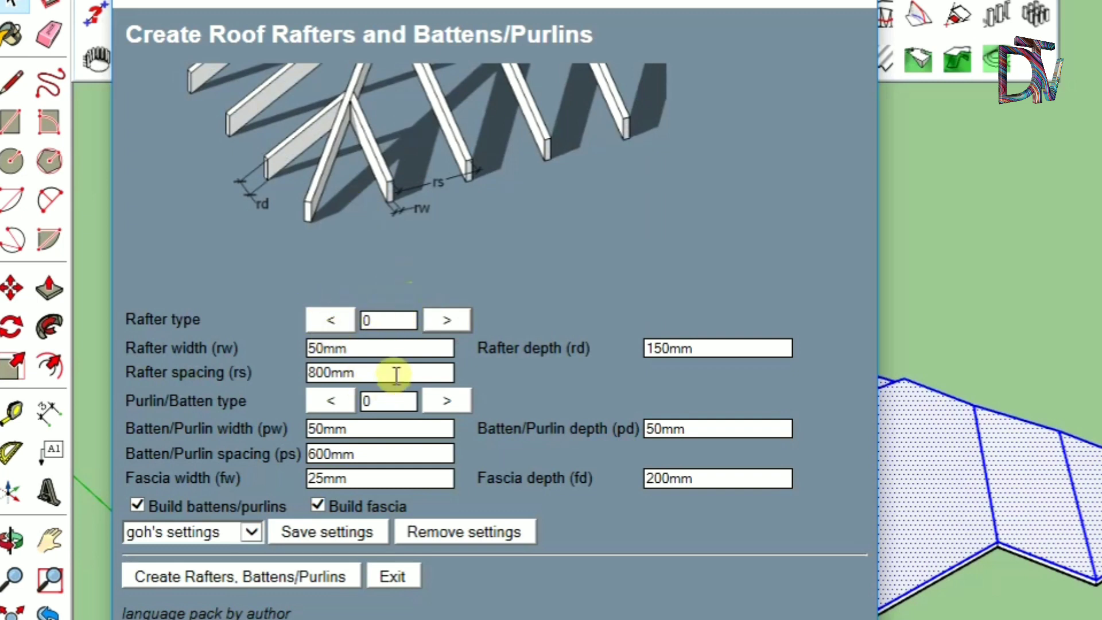
double_click(351, 348)
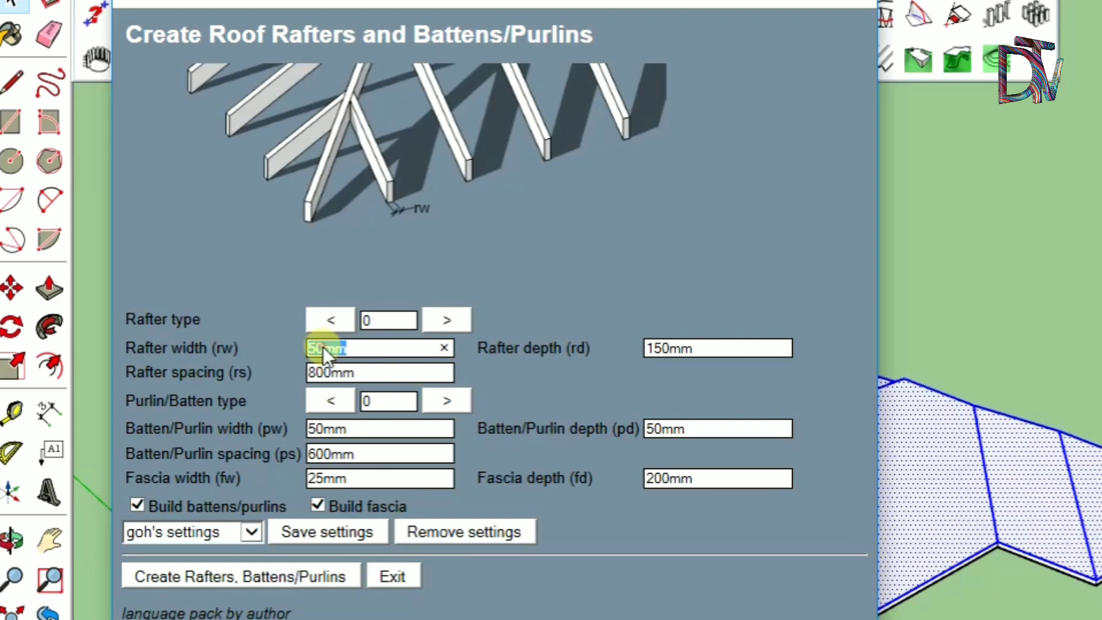
double_click(670, 348)
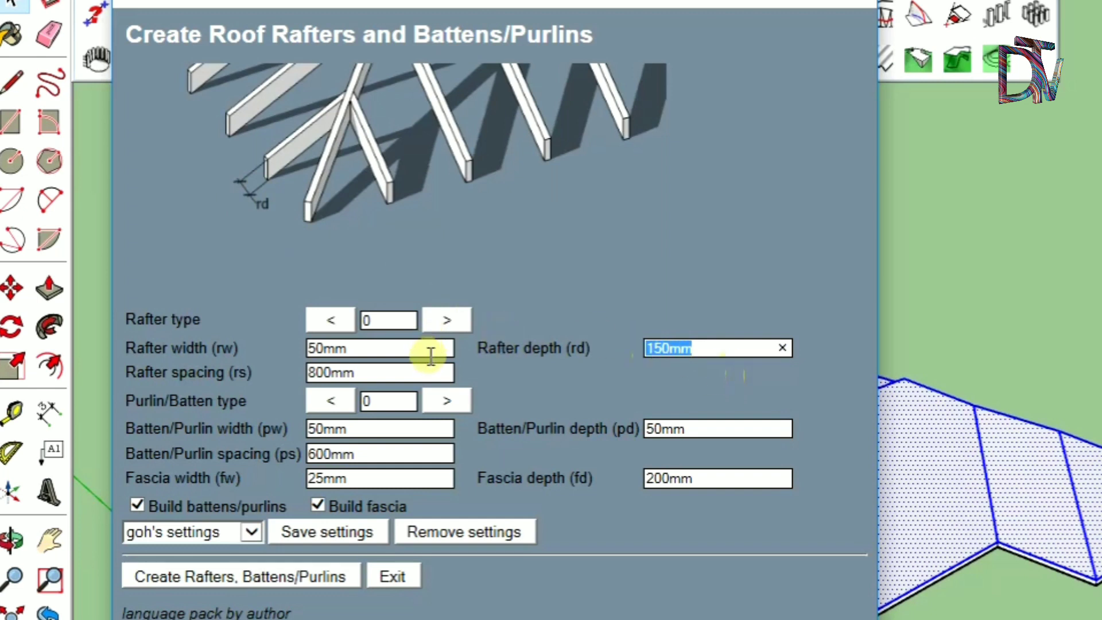
double_click(408, 379)
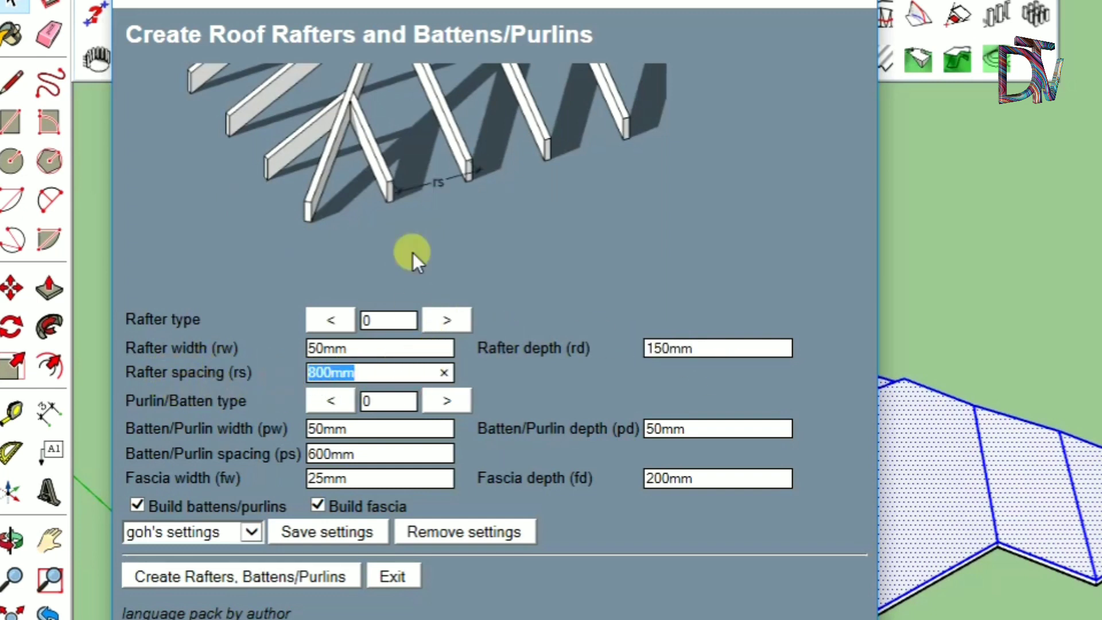
click(310, 374)
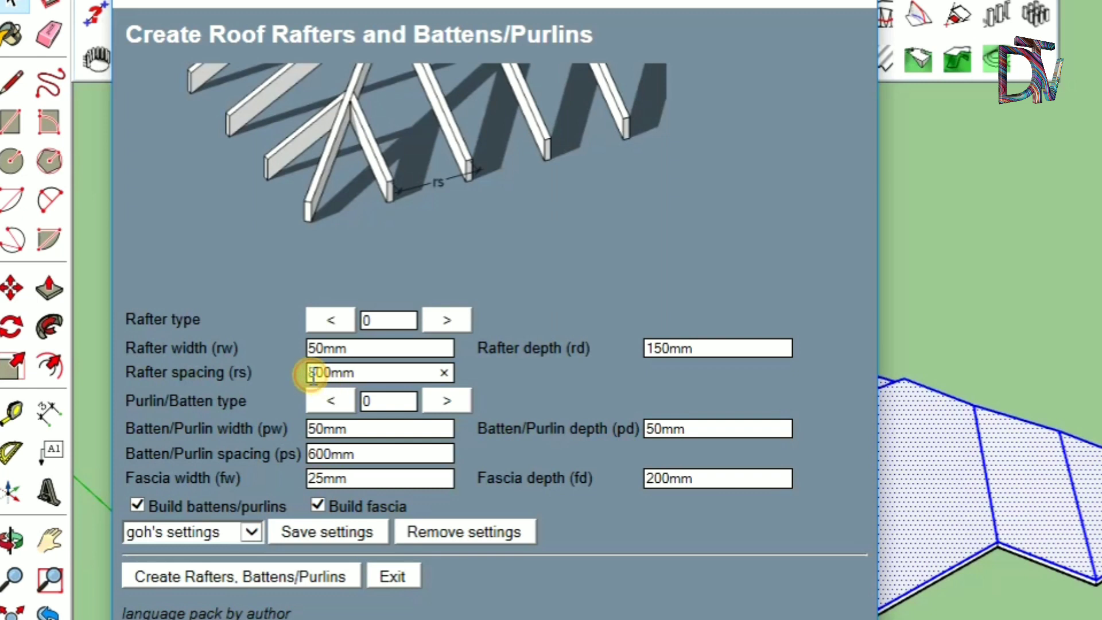
drag(313, 376, 323, 383)
text(800)
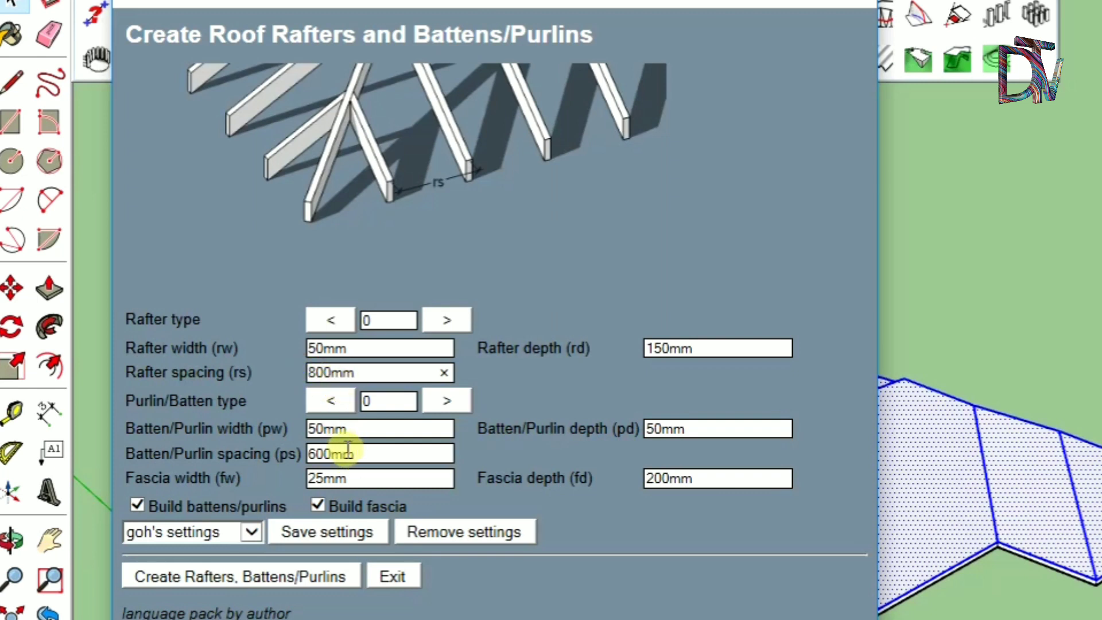
- Set the batten width to 70mm with a 50mm batten depth
double_click(337, 428)
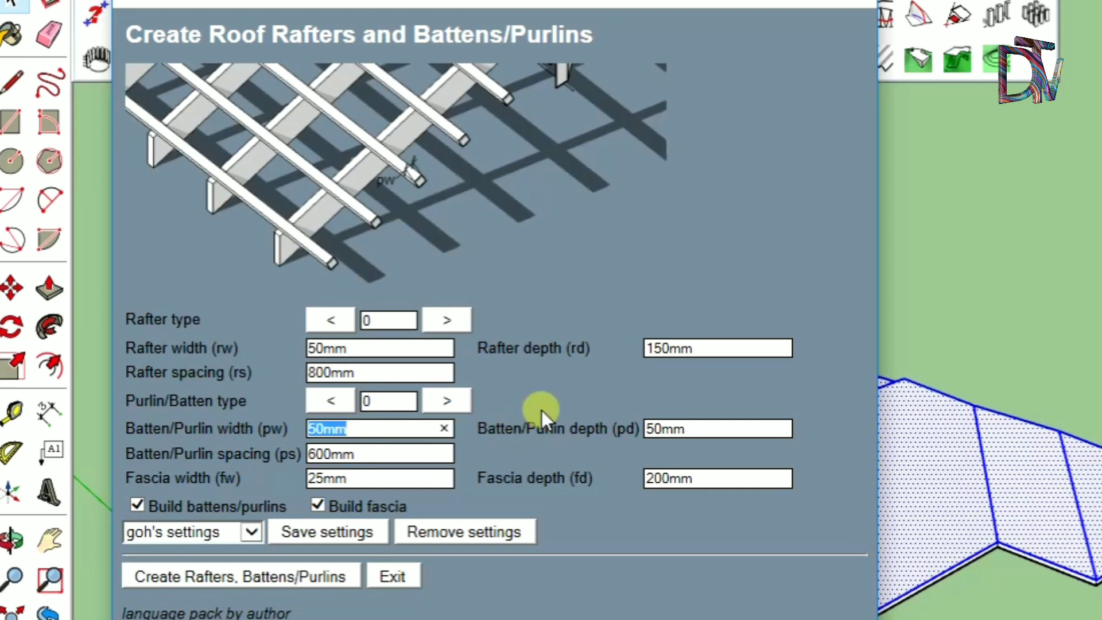
double_click(709, 434)
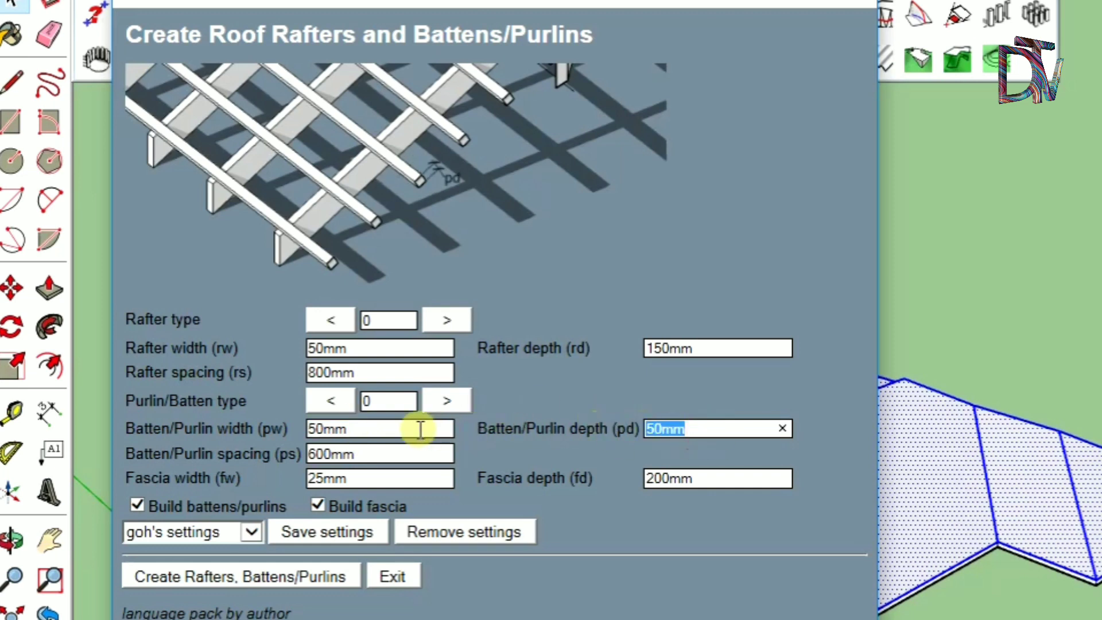
double_click(323, 432)
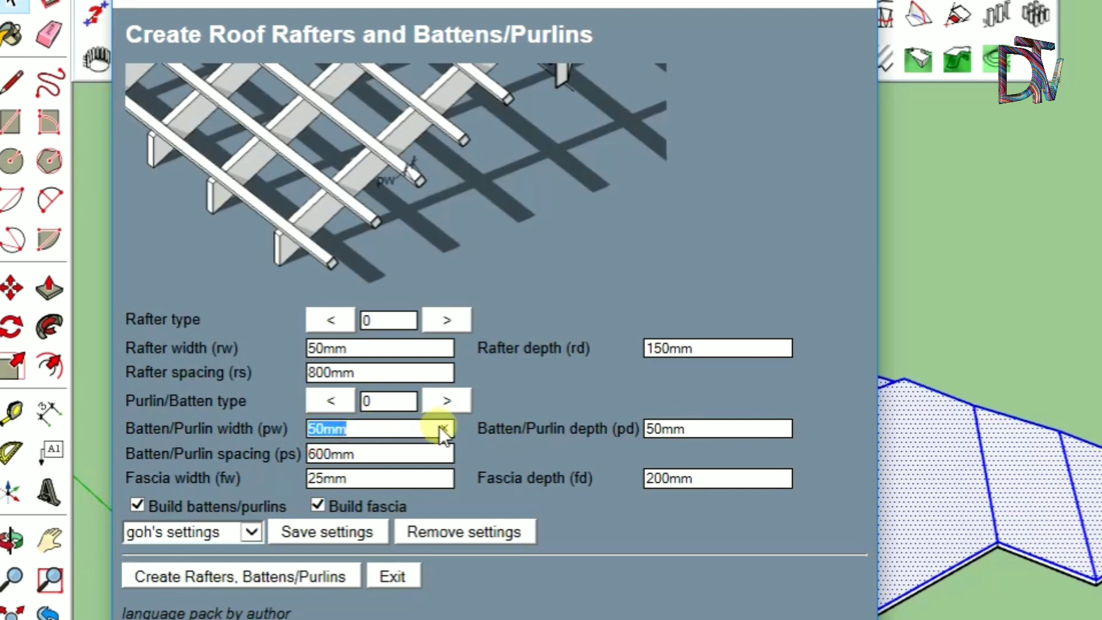
double_click(657, 429)
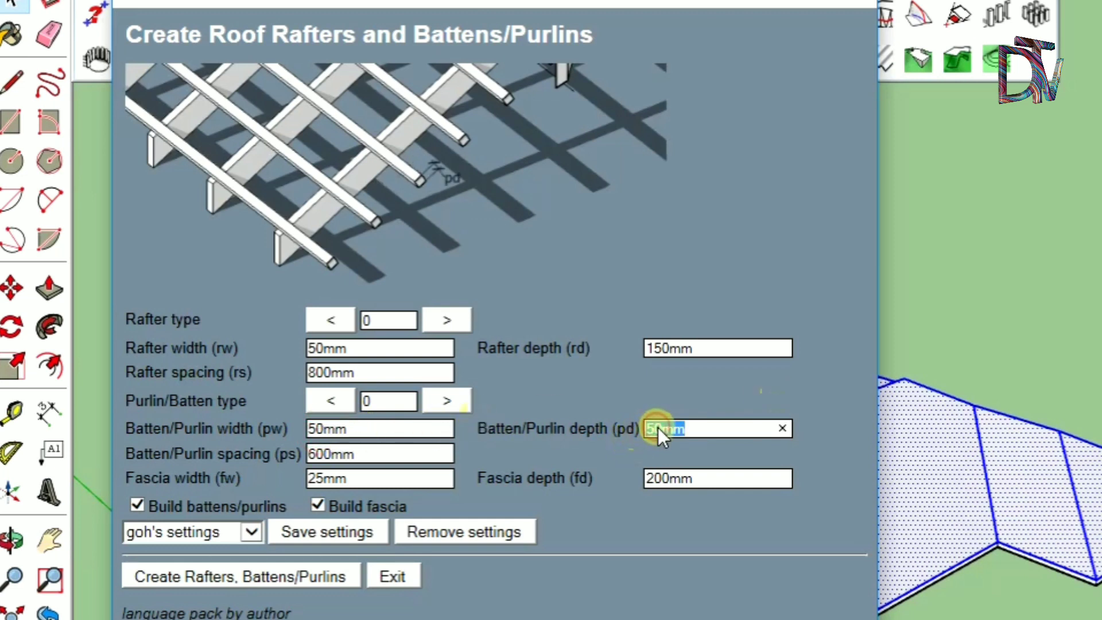
click(653, 428)
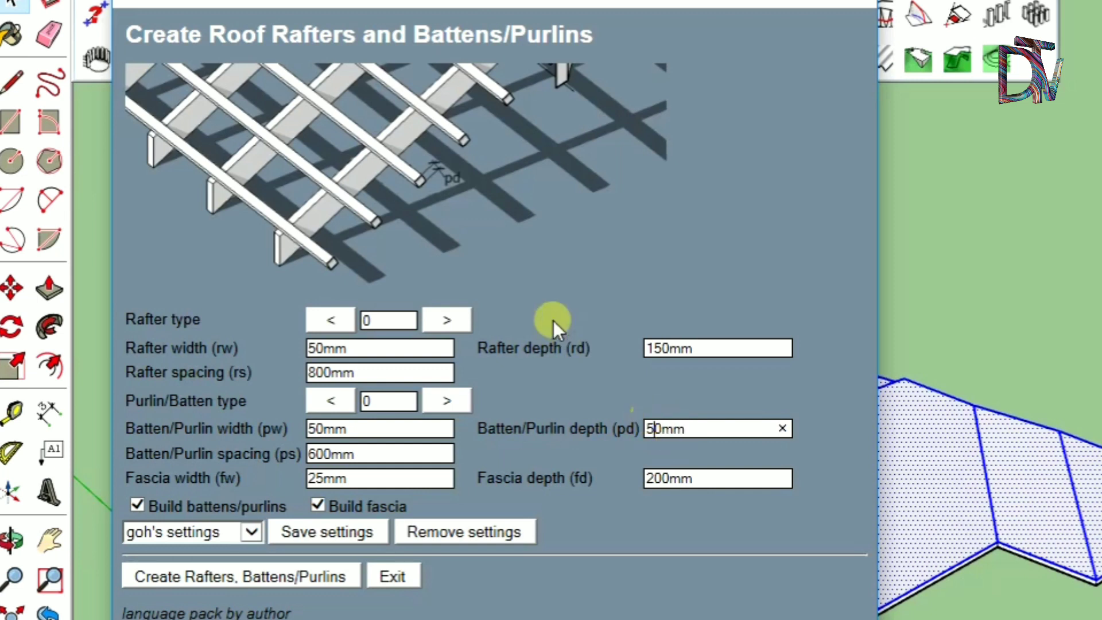
double_click(311, 431)
text(70)
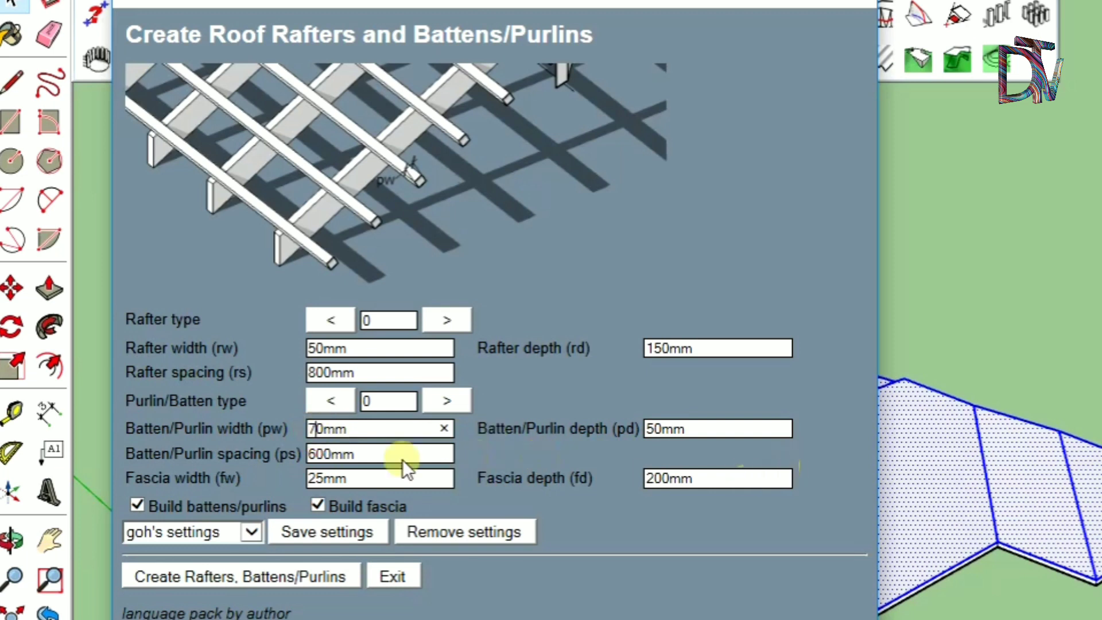
- Change the batten spacing to 500mm
double_click(321, 453)
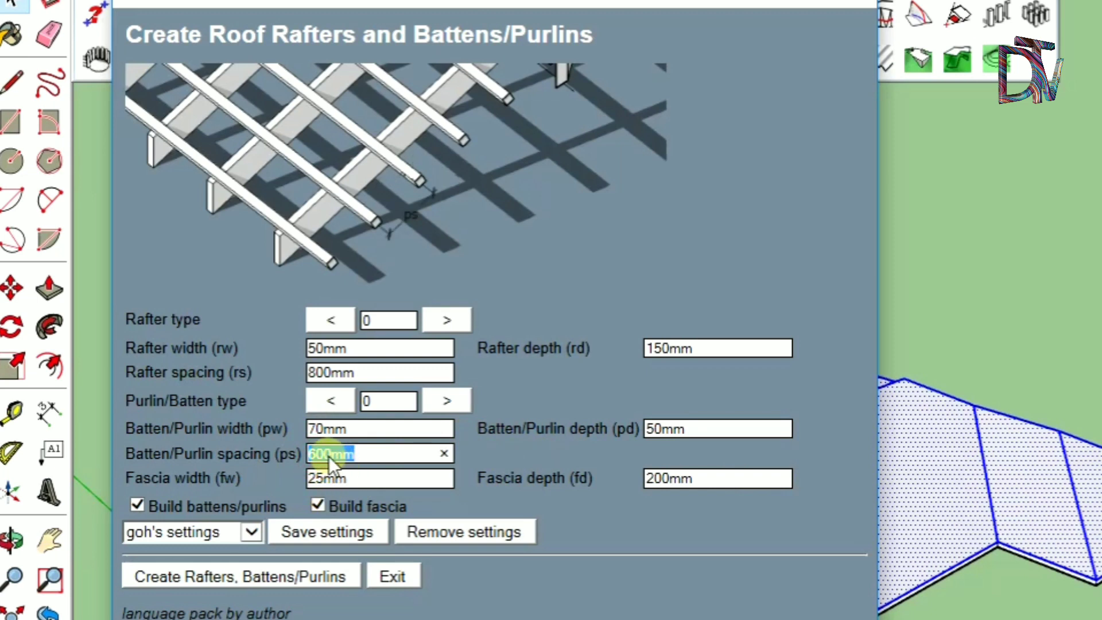
click(322, 454)
click(320, 454)
key(BackSpace)
text(5)
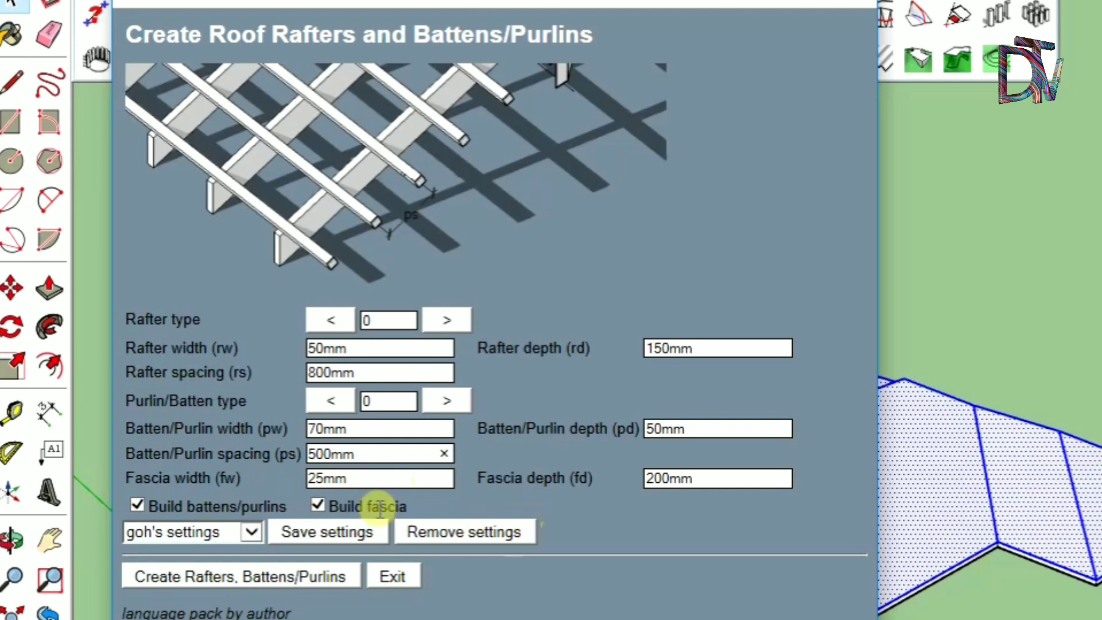
click(347, 494)
- Keep the 25mm fascia width, check fascia depth, and generate rafters, battens and fascia
click(342, 484)
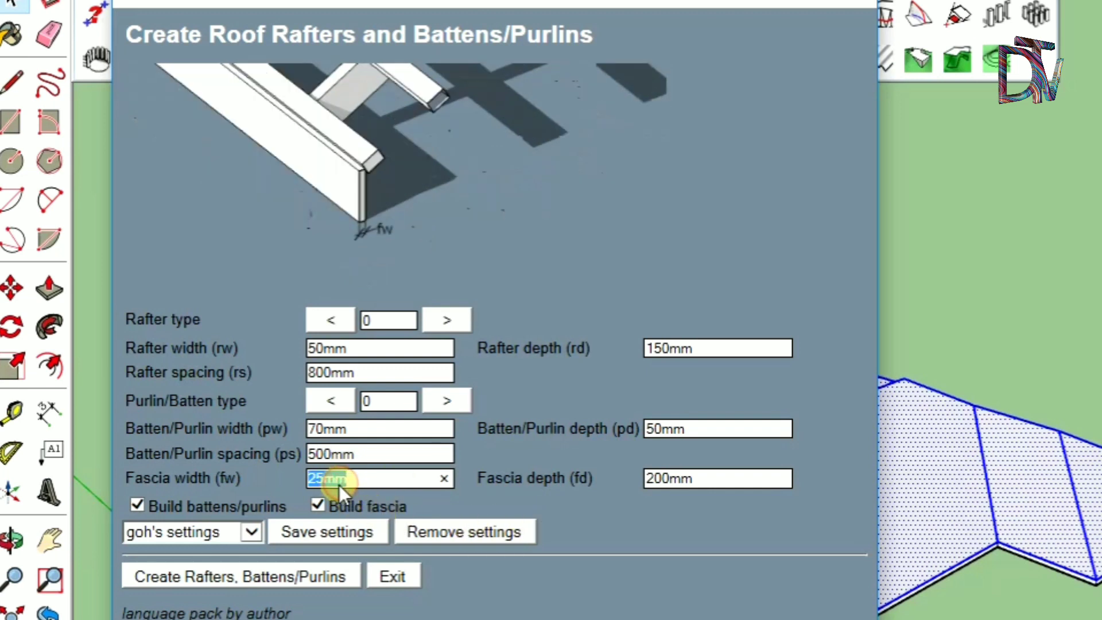
double_click(339, 484)
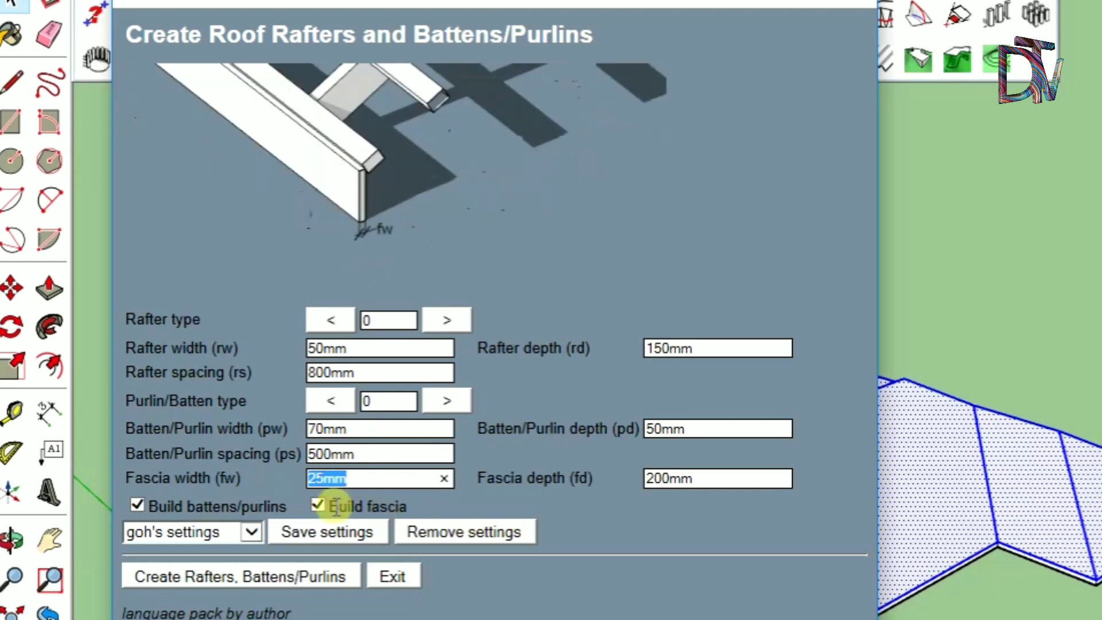
click(363, 476)
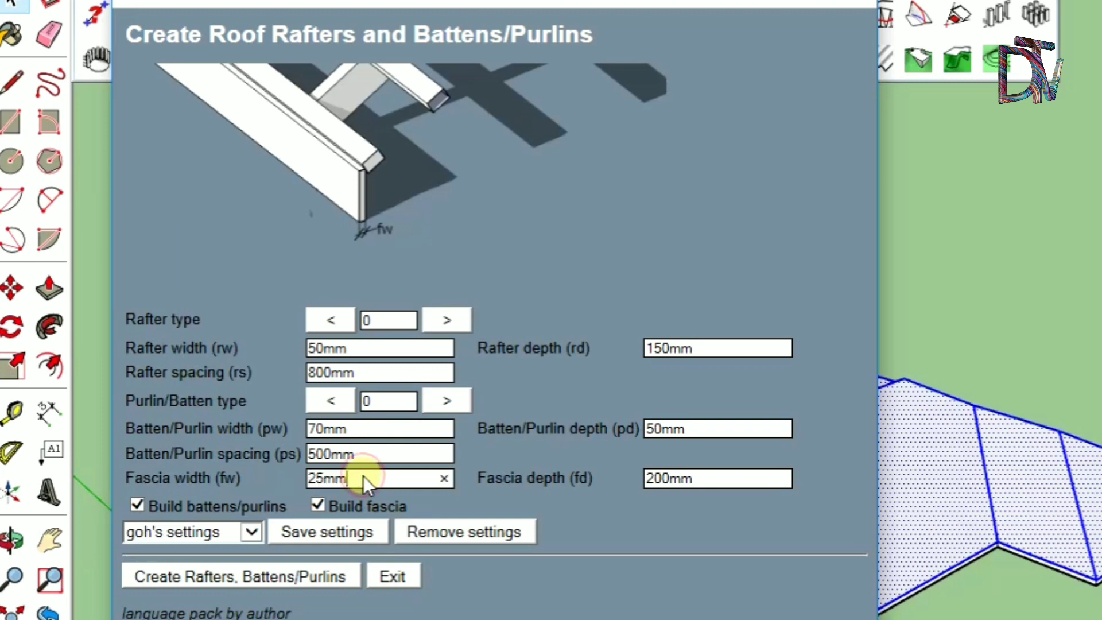
double_click(701, 481)
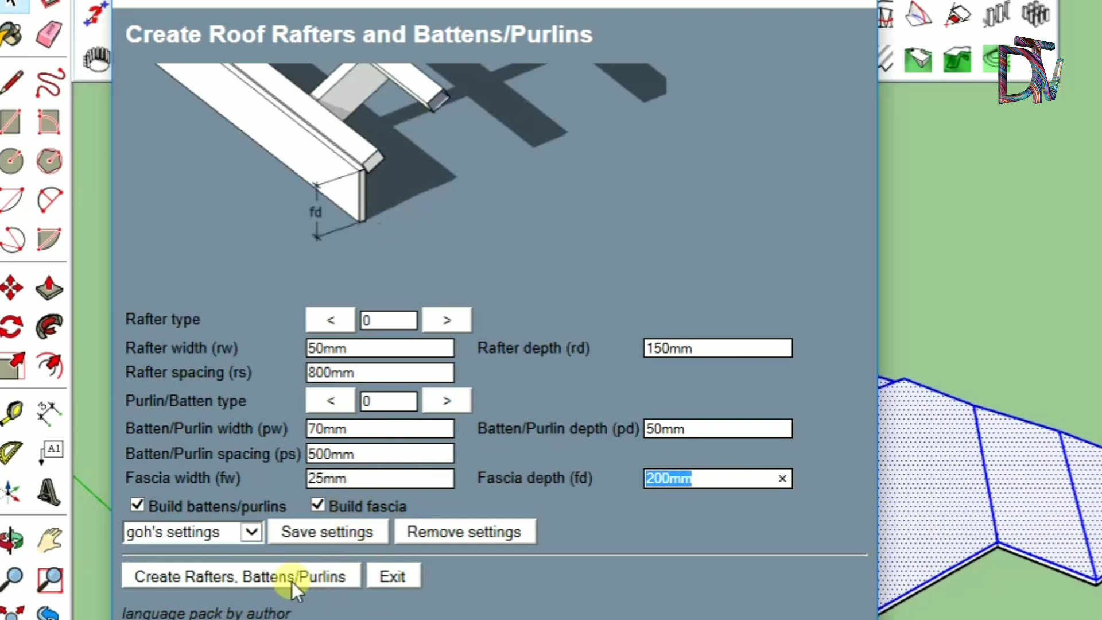
click(261, 580)
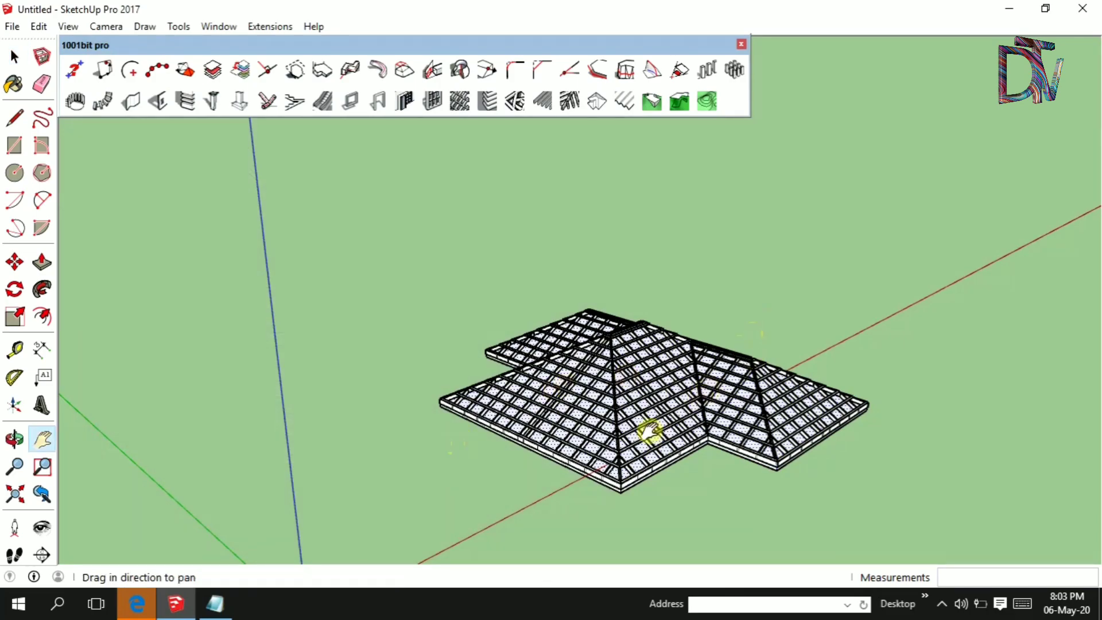
- Erase the selected roof slope faces from the right-click menu
mouse_move(648, 430)
shift+middle_down()
mouse_move(539, 321)
mouse_move(656, 377)
mouse_move(523, 294)
shift+middle_up()
scroll(491, 336, up, 4)
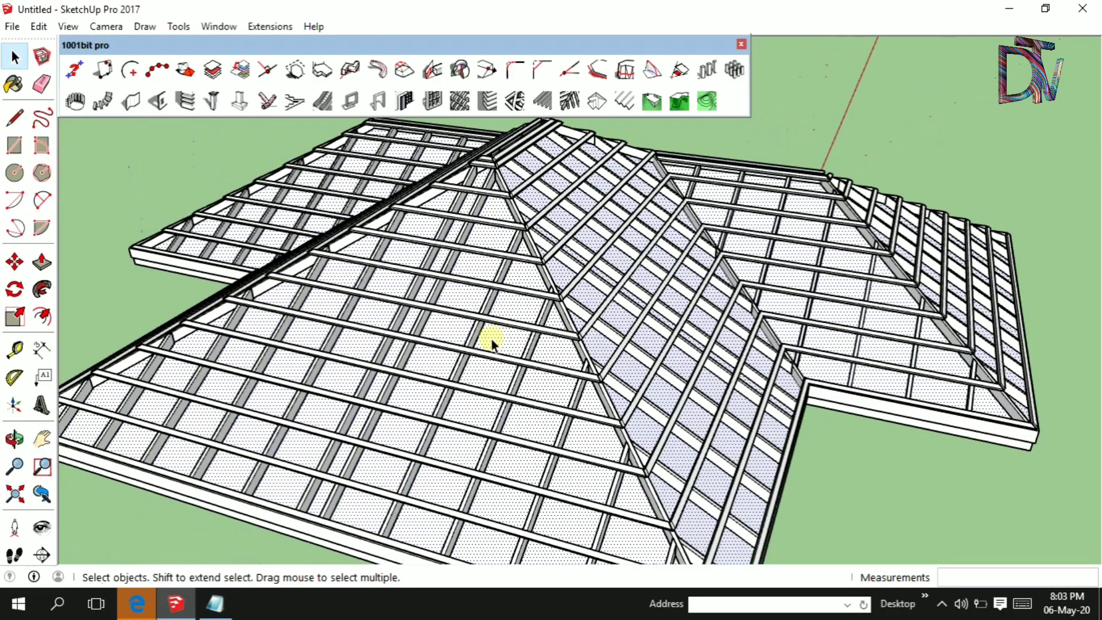
middle_drag(492, 337, 670, 336)
scroll(537, 402, up, 2)
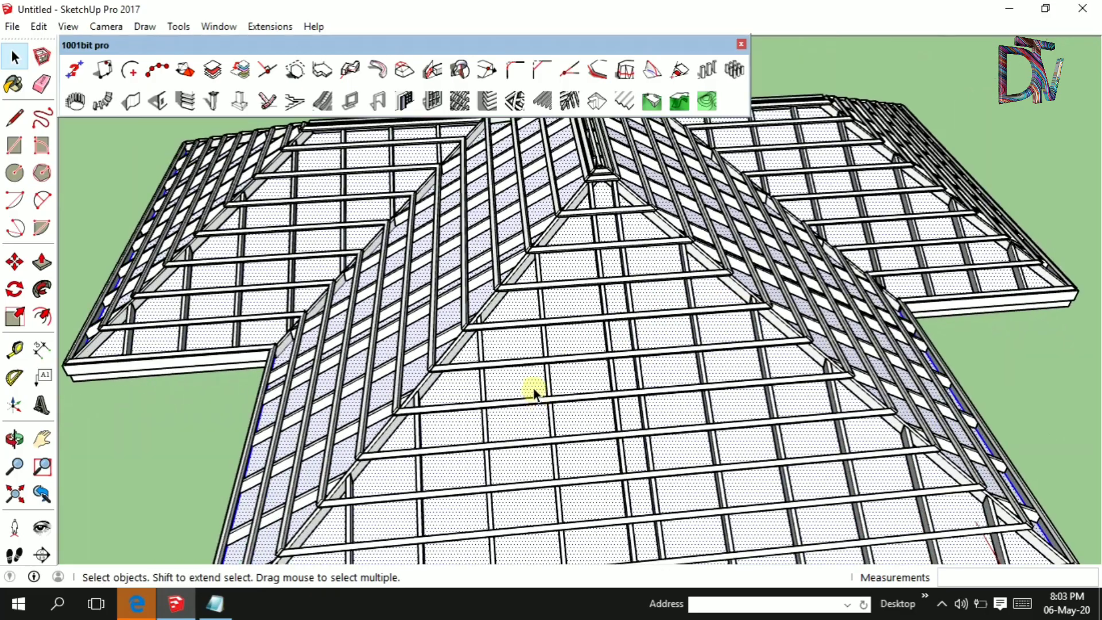
right_click(533, 392)
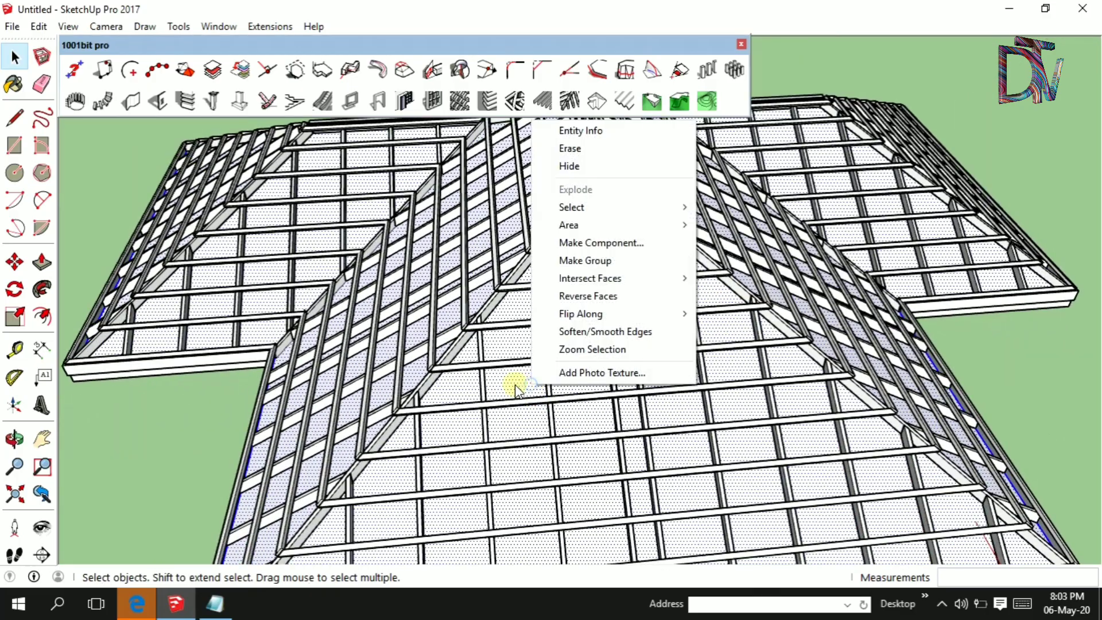
click(582, 150)
- Erase the remaining infill face on another roof slope
scroll(619, 350, down, 4)
mouse_move(620, 349)
middle_down()
mouse_move(536, 308)
mouse_move(886, 231)
middle_up()
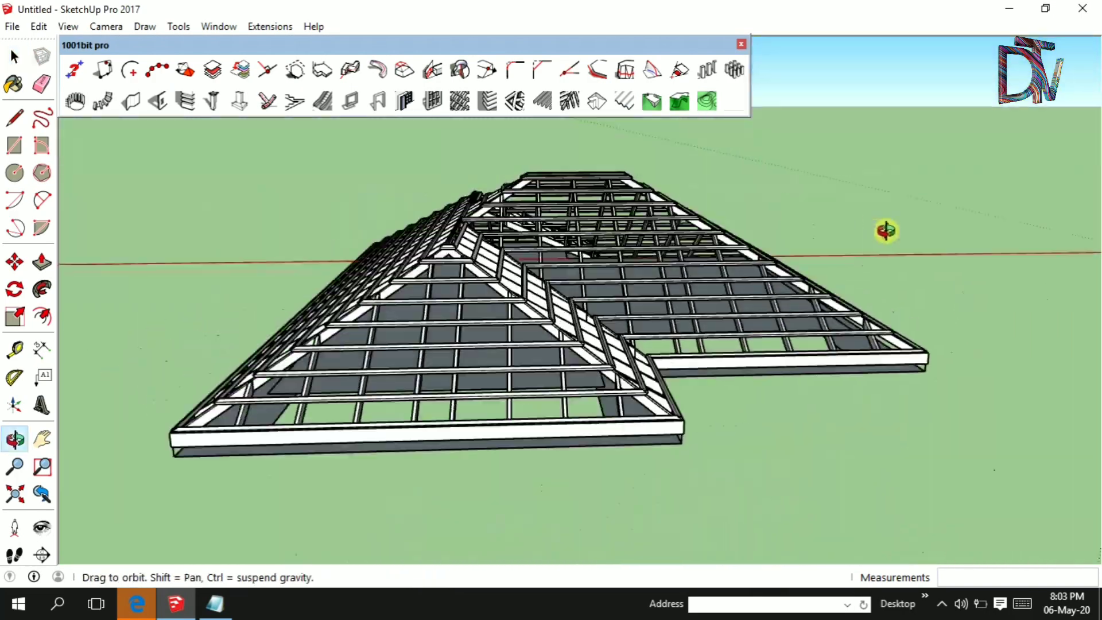
scroll(491, 427, up, 3)
scroll(417, 405, up, 2)
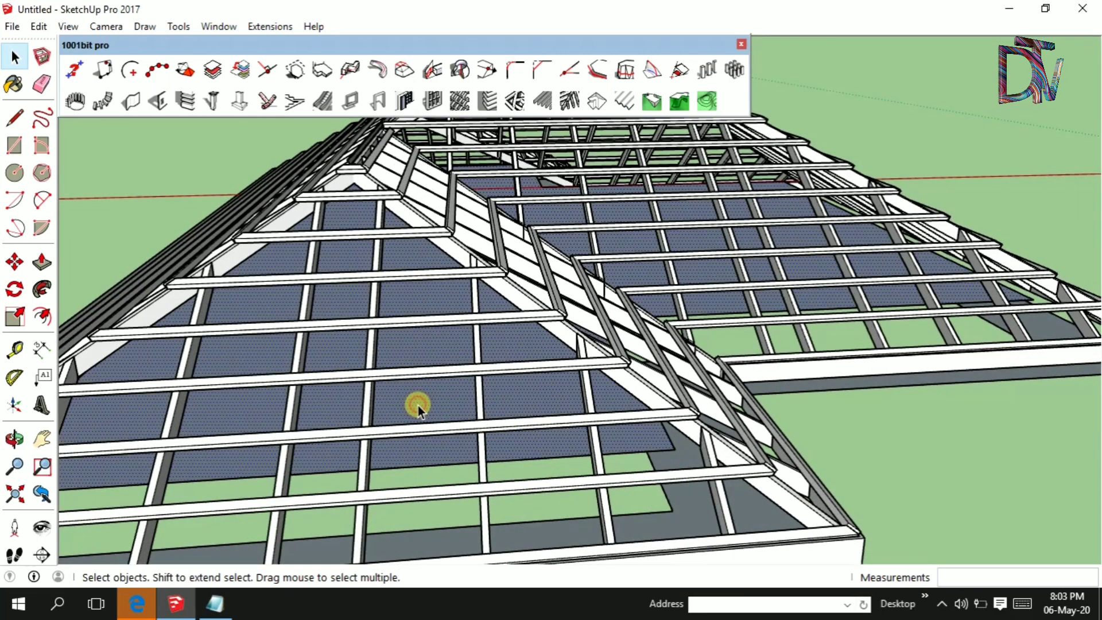
click(418, 405)
right_click(417, 405)
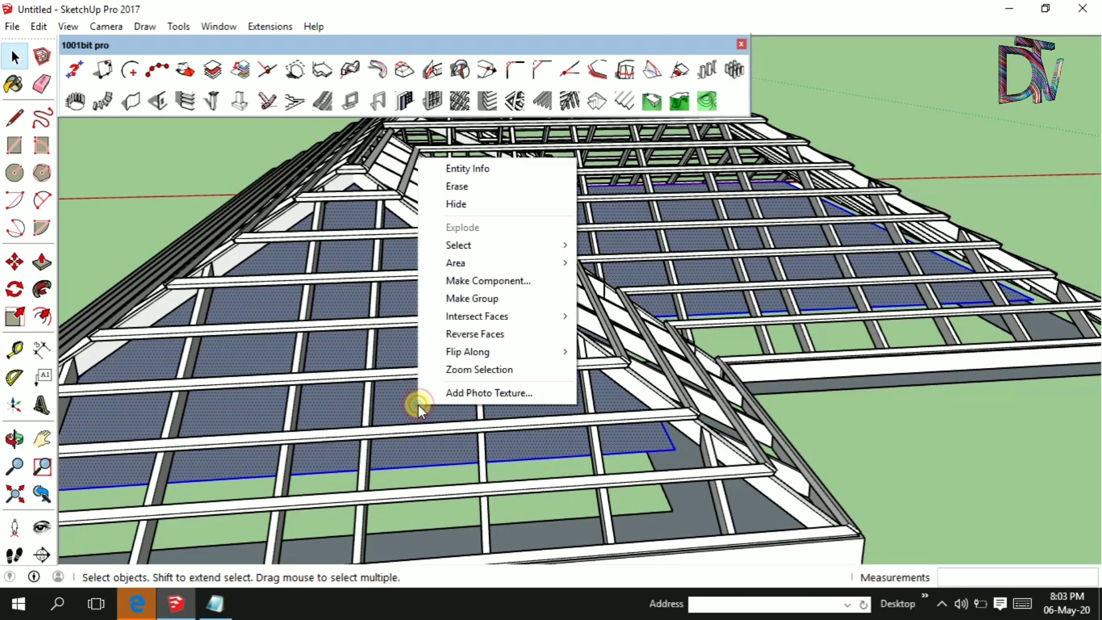
click(474, 195)
- Orbit to view the roof frame's underside
scroll(509, 339, down, 3)
mouse_move(509, 339)
middle_down()
mouse_move(438, 300)
mouse_move(465, 281)
mouse_move(524, 283)
middle_up()
scroll(464, 319, up, 1)
scroll(570, 172, up, 2)
mouse_move(570, 172)
middle_down()
mouse_move(550, 234)
mouse_move(559, 256)
mouse_move(533, 186)
mouse_move(553, 189)
middle_up()
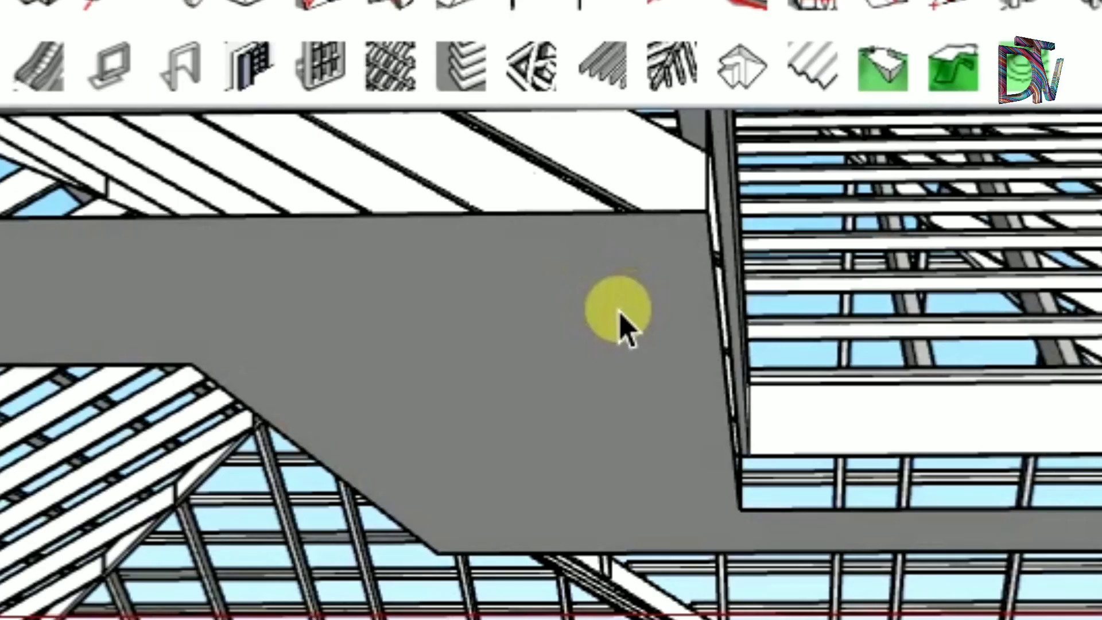
- Measure a 1000mm guide on the grey underside face, then erase that face
key(t)
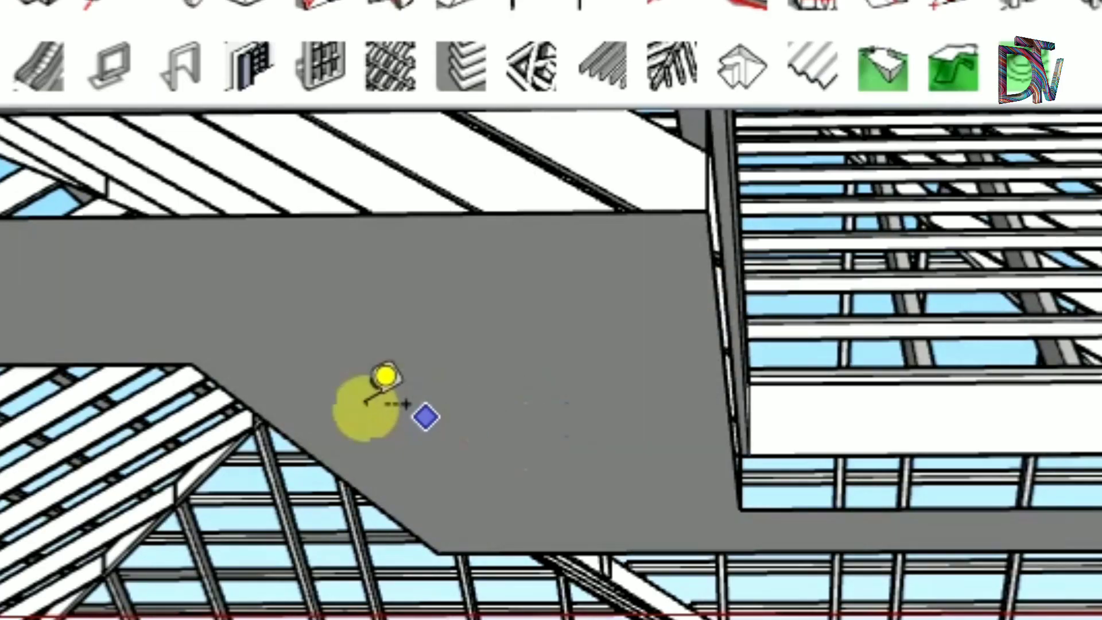
click(190, 363)
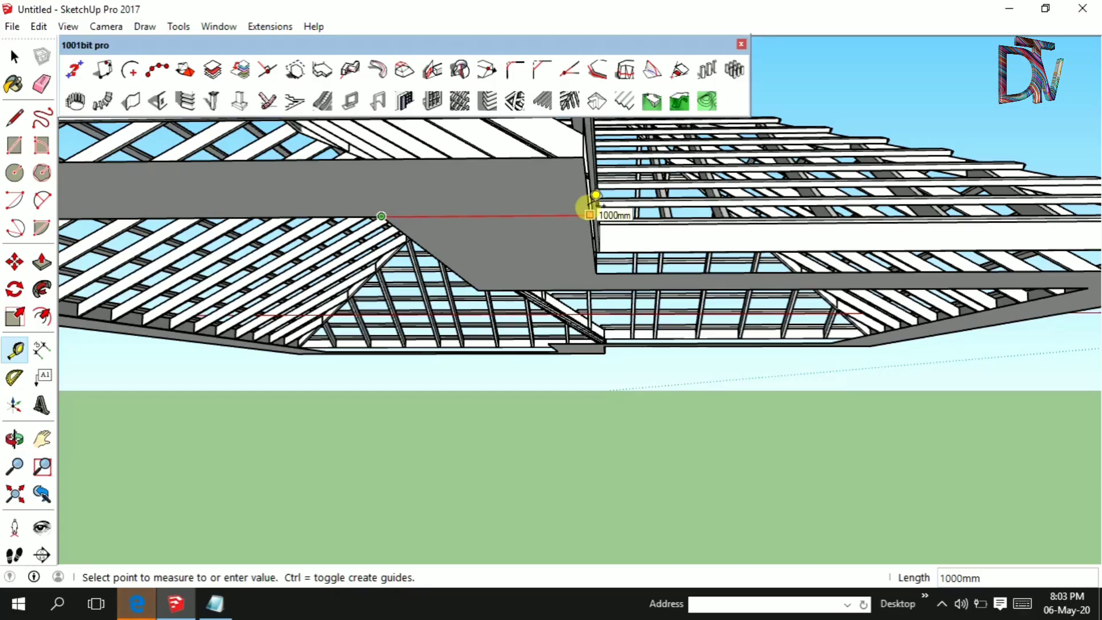
click(591, 211)
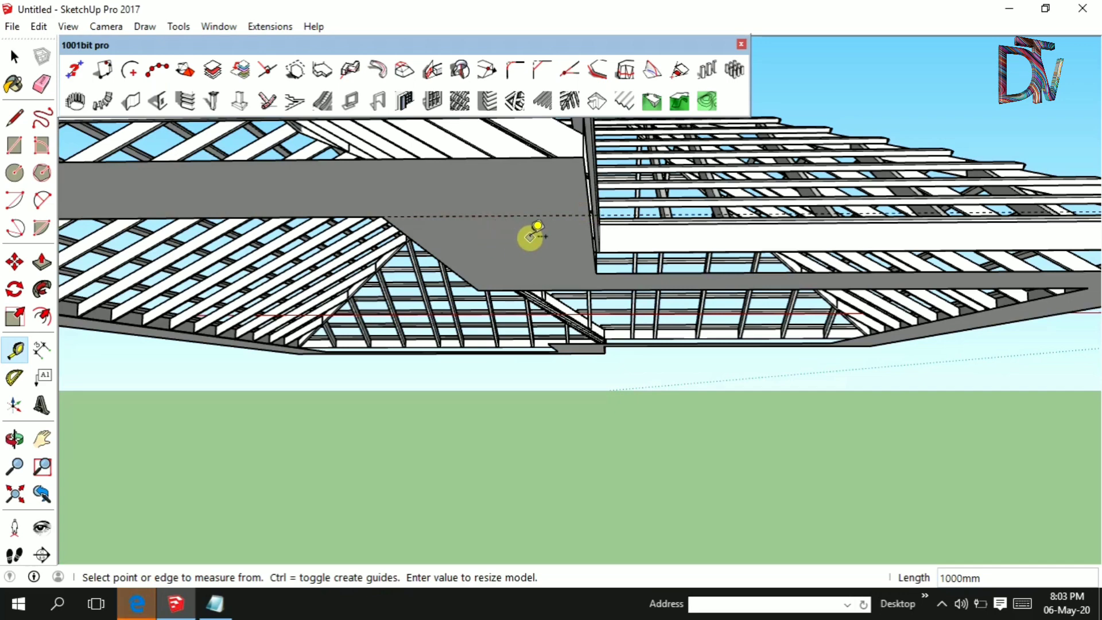
key(e)
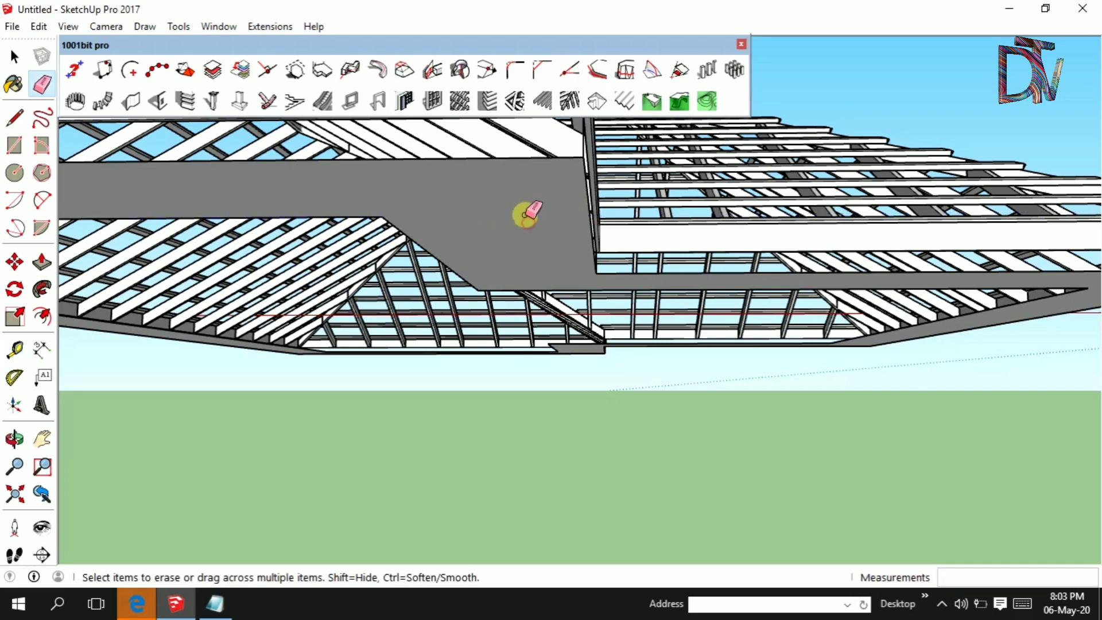
mouse_move(523, 215)
middle_down()
mouse_move(426, 427)
mouse_move(504, 336)
middle_up()
scroll(516, 316, down, 3)
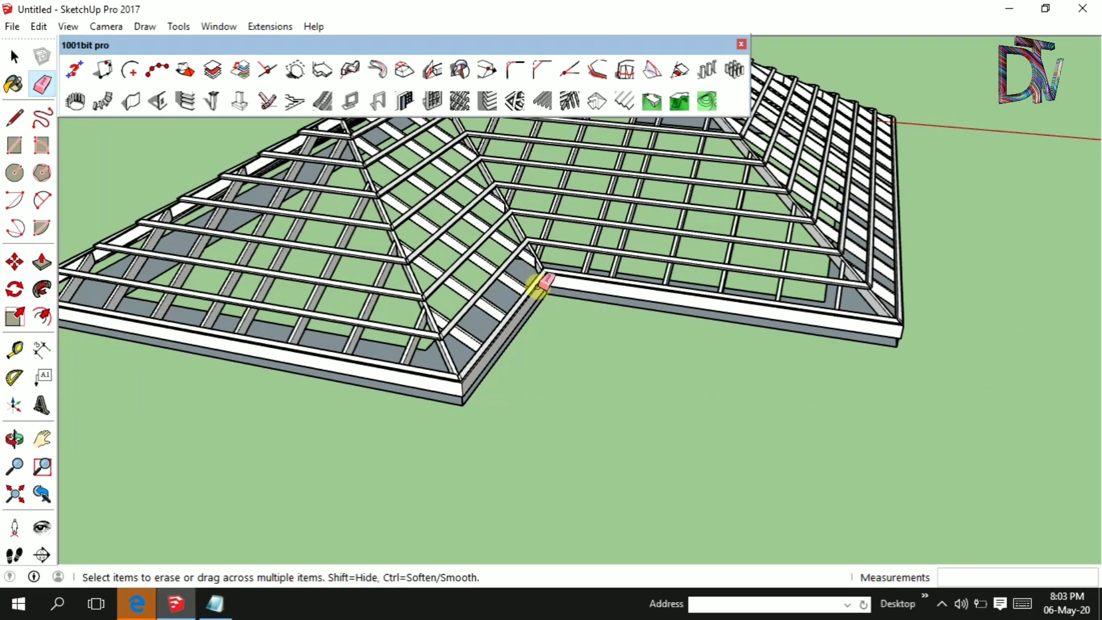
- Pan, orbit and zoom around the open roof framework
key(h)
mouse_move(691, 245)
middle_down()
mouse_move(625, 320)
mouse_move(782, 319)
mouse_move(499, 387)
middle_up()
scroll(643, 298, up, 5)
scroll(643, 298, up, 3)
mouse_move(694, 337)
middle_down()
mouse_move(499, 332)
mouse_move(605, 248)
mouse_move(638, 308)
middle_up()
scroll(635, 264, down, 3)
scroll(636, 261, down, 3)
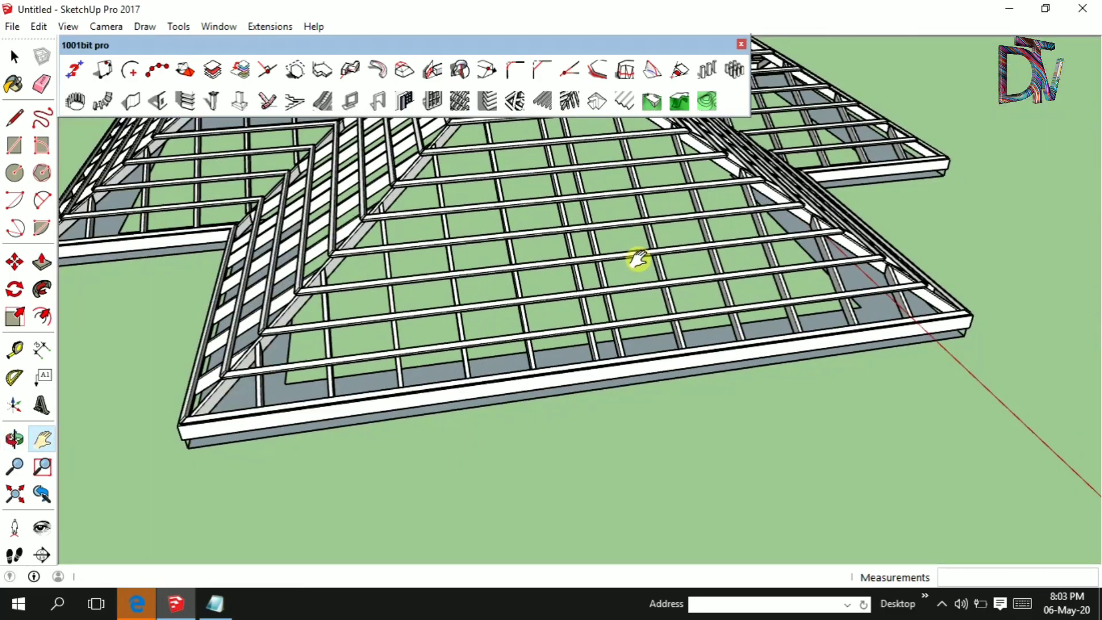
scroll(636, 263, down, 2)
mouse_move(417, 290)
middle_down()
mouse_move(675, 330)
mouse_move(836, 291)
mouse_move(453, 319)
mouse_move(434, 331)
mouse_move(551, 258)
mouse_move(438, 246)
mouse_move(514, 248)
mouse_move(565, 279)
mouse_move(669, 177)
mouse_move(612, 265)
mouse_move(580, 290)
mouse_move(534, 271)
mouse_move(590, 270)
mouse_move(452, 395)
mouse_move(531, 347)
mouse_move(470, 294)
mouse_move(632, 260)
mouse_move(220, 296)
mouse_move(517, 319)
mouse_move(457, 373)
mouse_move(528, 386)
mouse_move(587, 309)
mouse_move(738, 229)
mouse_move(683, 320)
middle_up()
scroll(533, 271, down, 5)
scroll(517, 265, down, 2)
scroll(451, 395, up, 2)
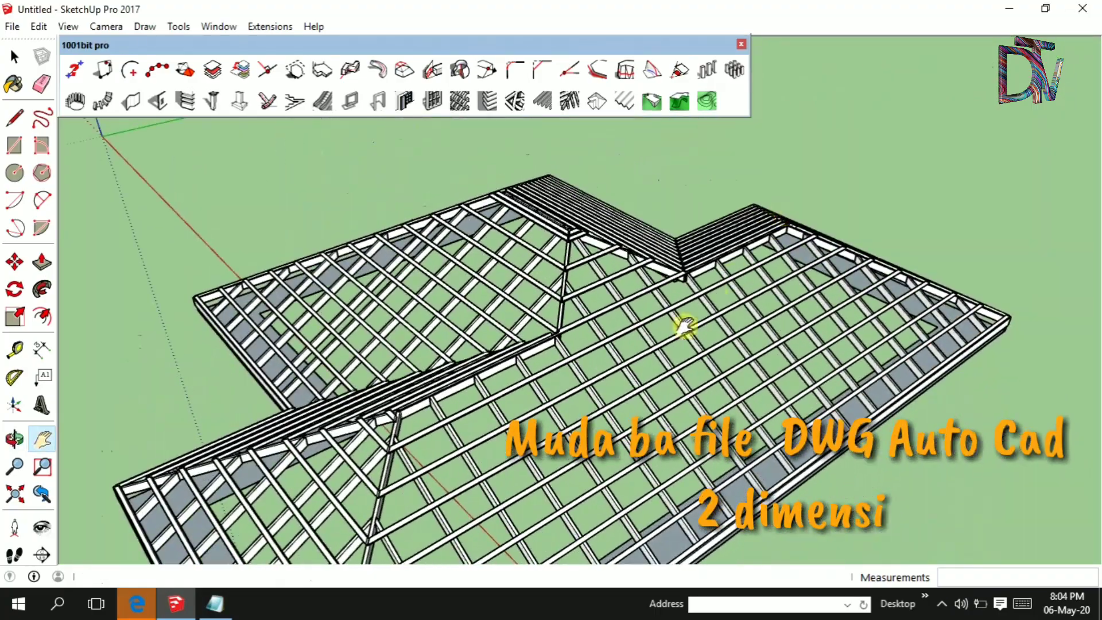
shift+middle_drag(586, 369, 585, 329)
- Switch the camera to the Top, then Front standard view, and enable Parallel Projection
mouse_move(602, 376)
middle_down()
mouse_move(560, 344)
mouse_move(523, 396)
middle_up()
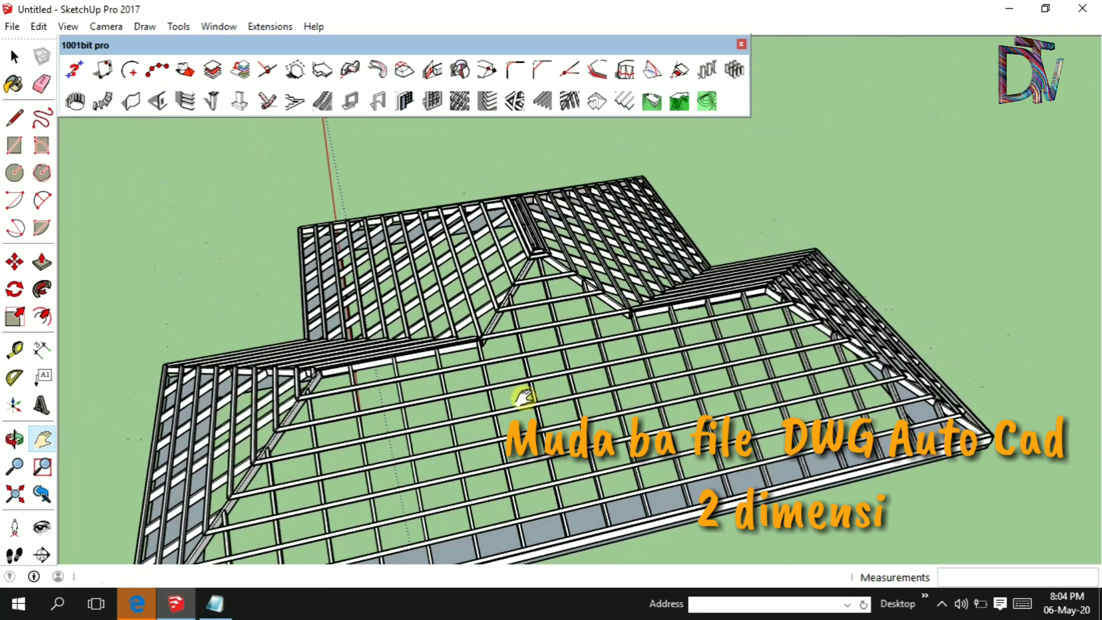
click(108, 24)
mouse_move(144, 81)
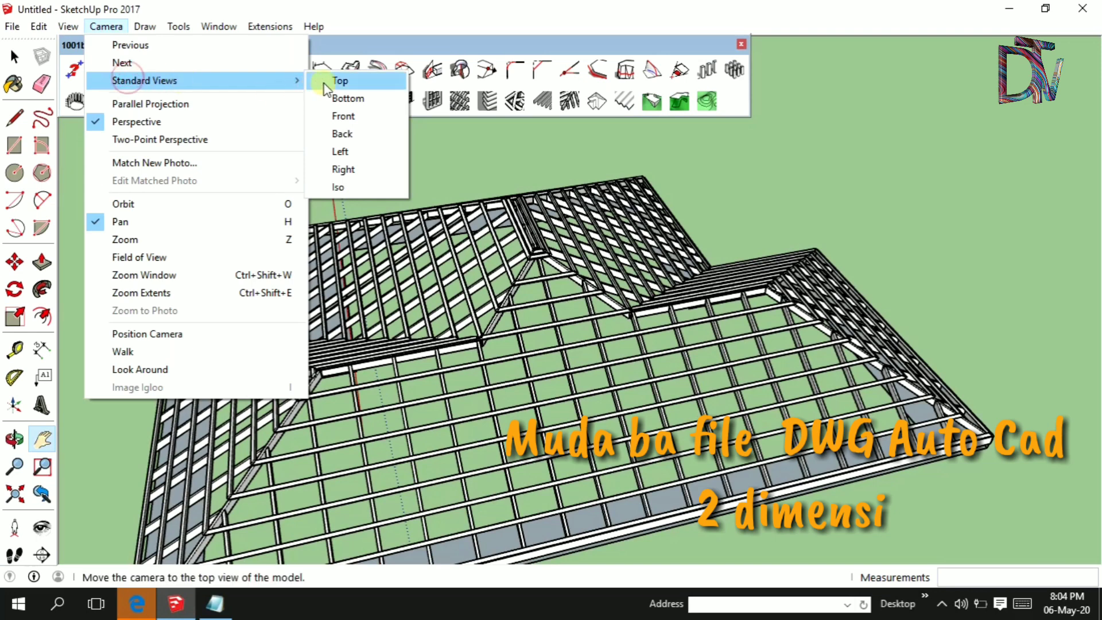
click(338, 81)
scroll(537, 310, down, 3)
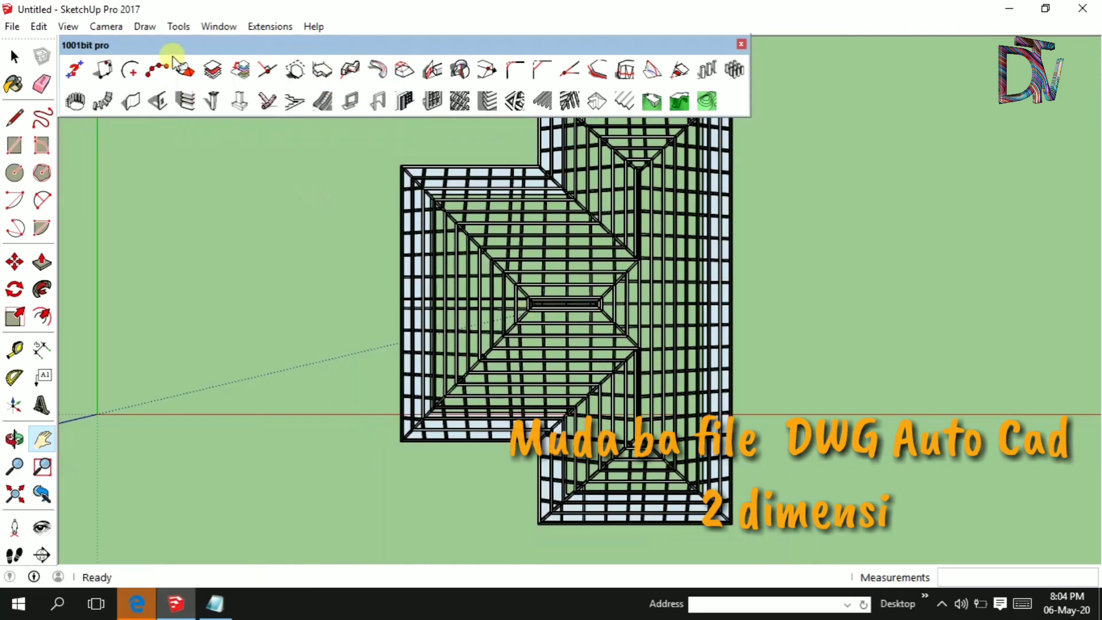
click(145, 27)
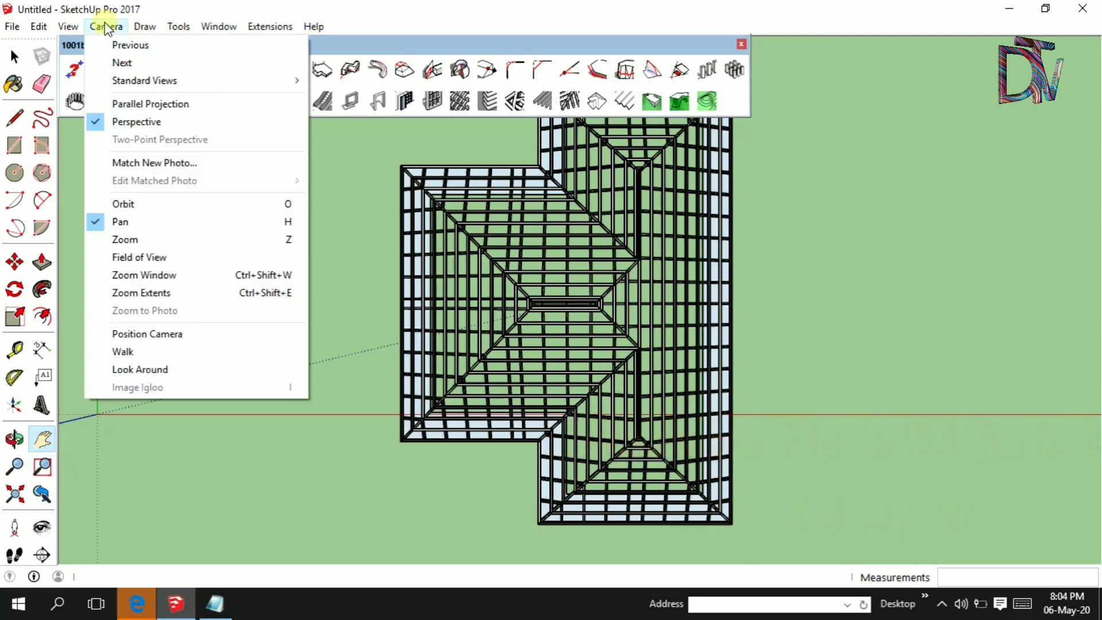
mouse_move(145, 81)
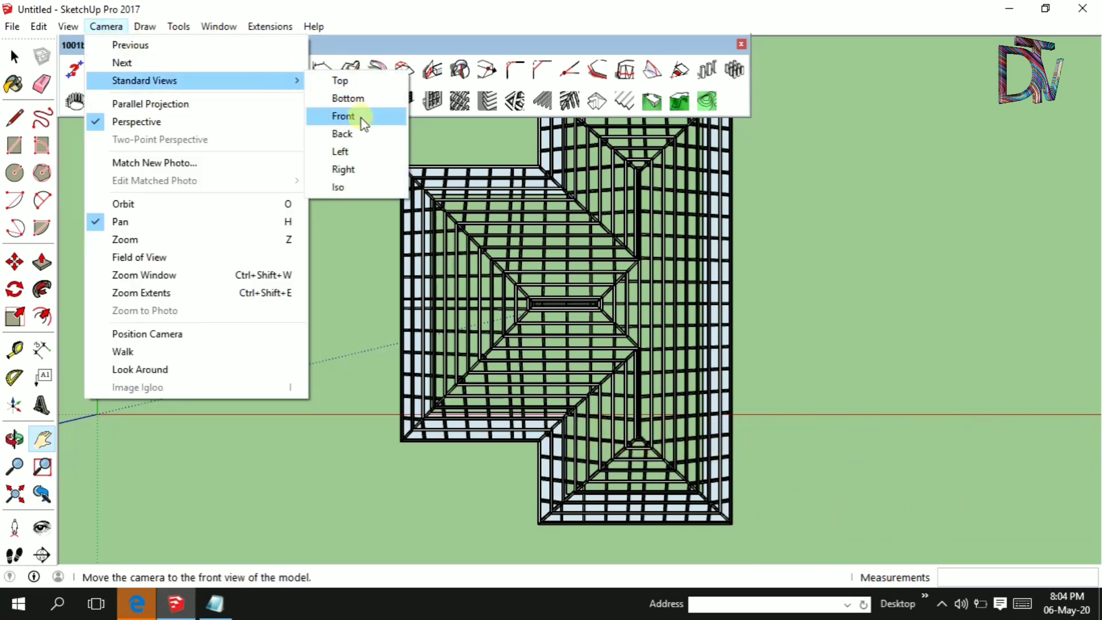
click(343, 115)
scroll(565, 310, up, 1)
scroll(570, 312, up, 2)
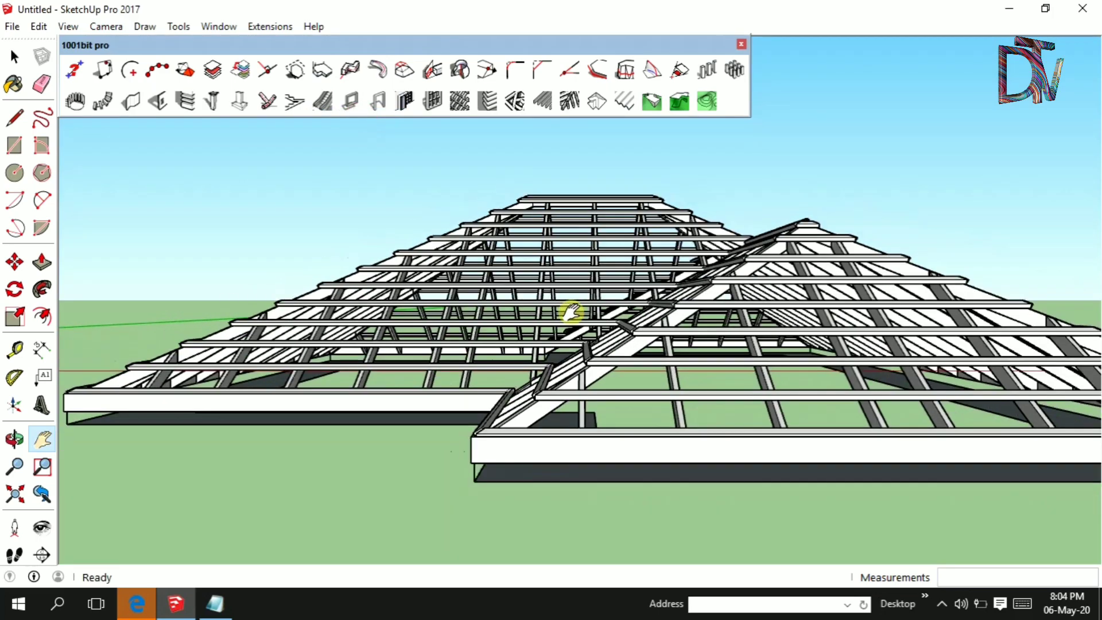
click(106, 26)
click(120, 103)
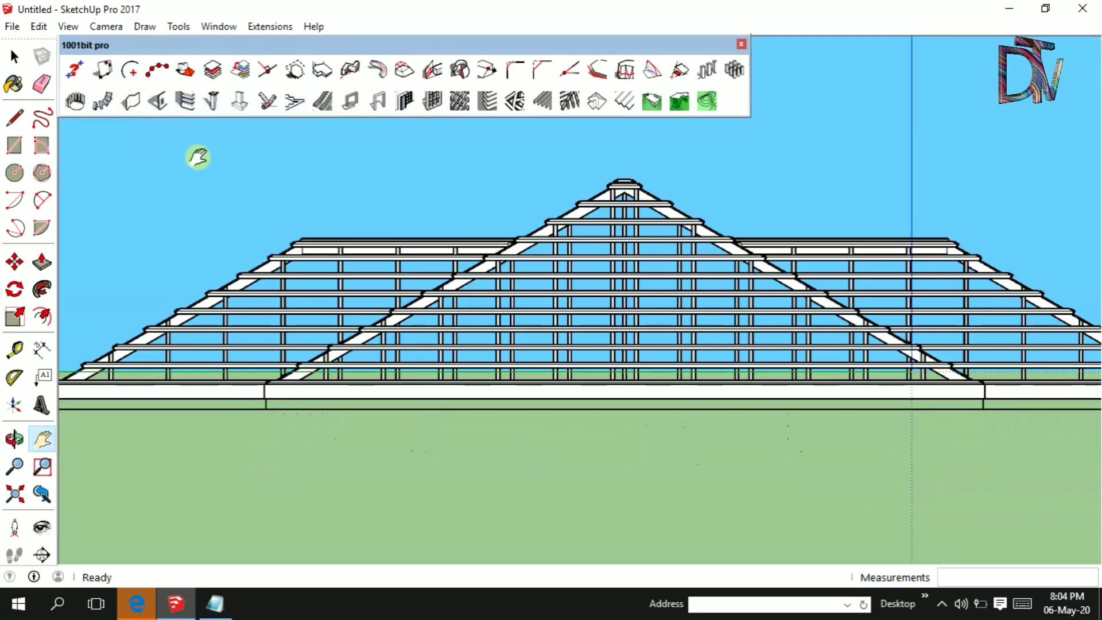
click(109, 28)
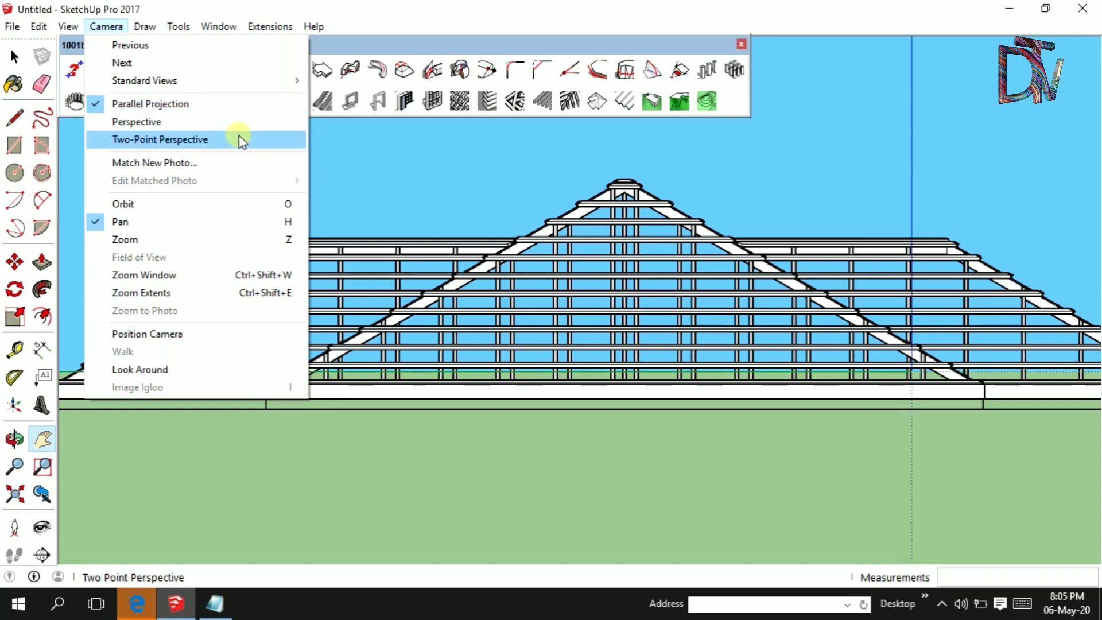
- Switch the camera through two-point perspective to parallel projection and zoom out on the frame
click(189, 121)
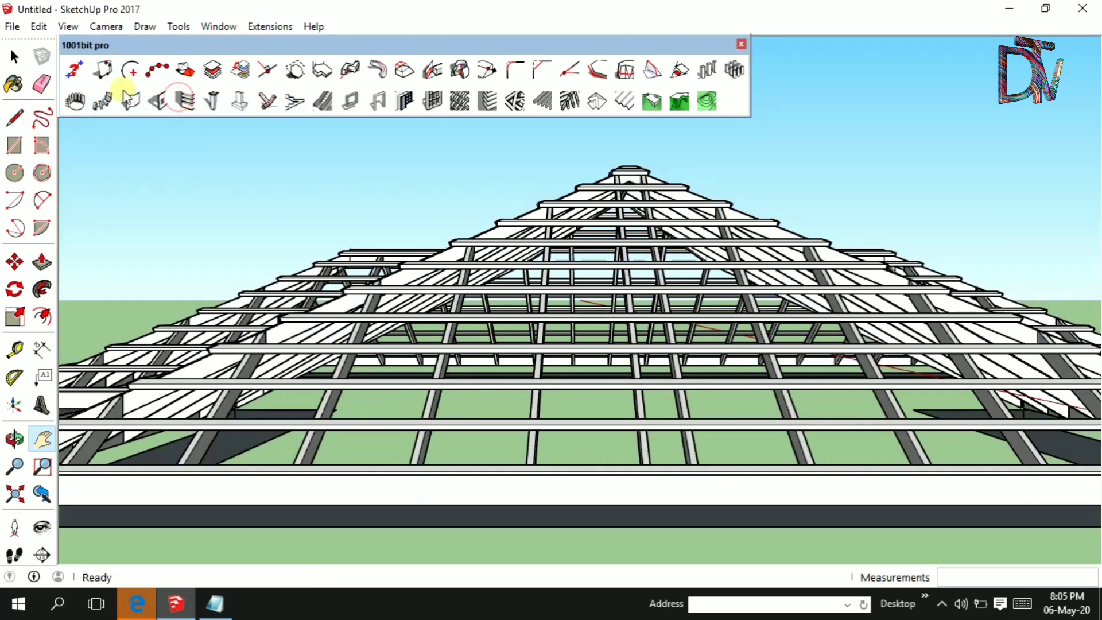
click(92, 27)
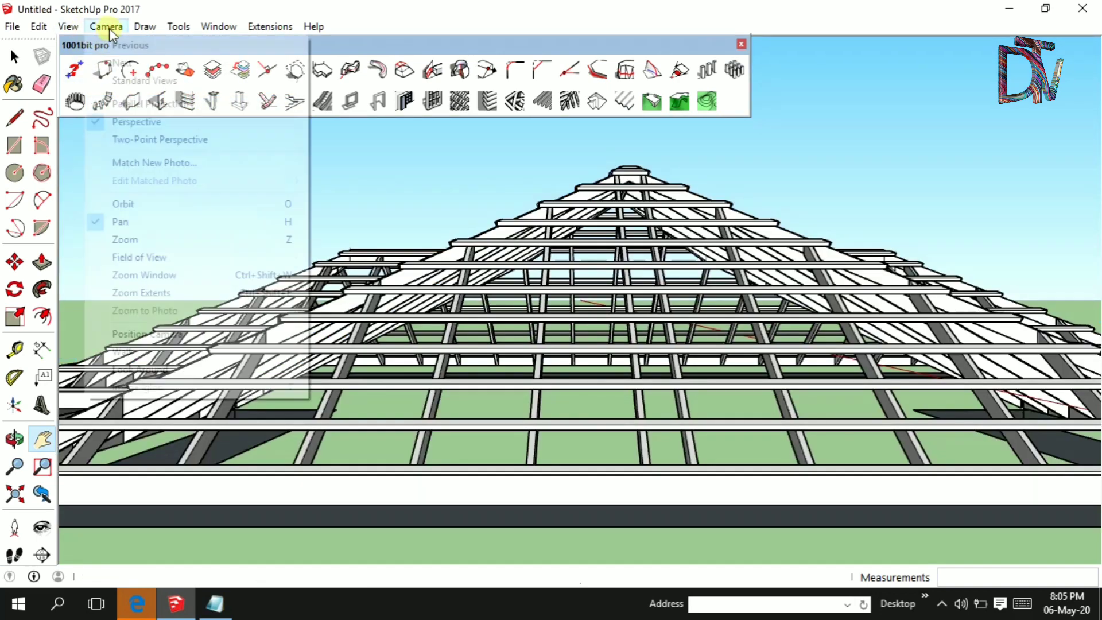
click(143, 103)
scroll(610, 278, up, 1)
scroll(634, 285, up, 1)
scroll(638, 278, down, 1)
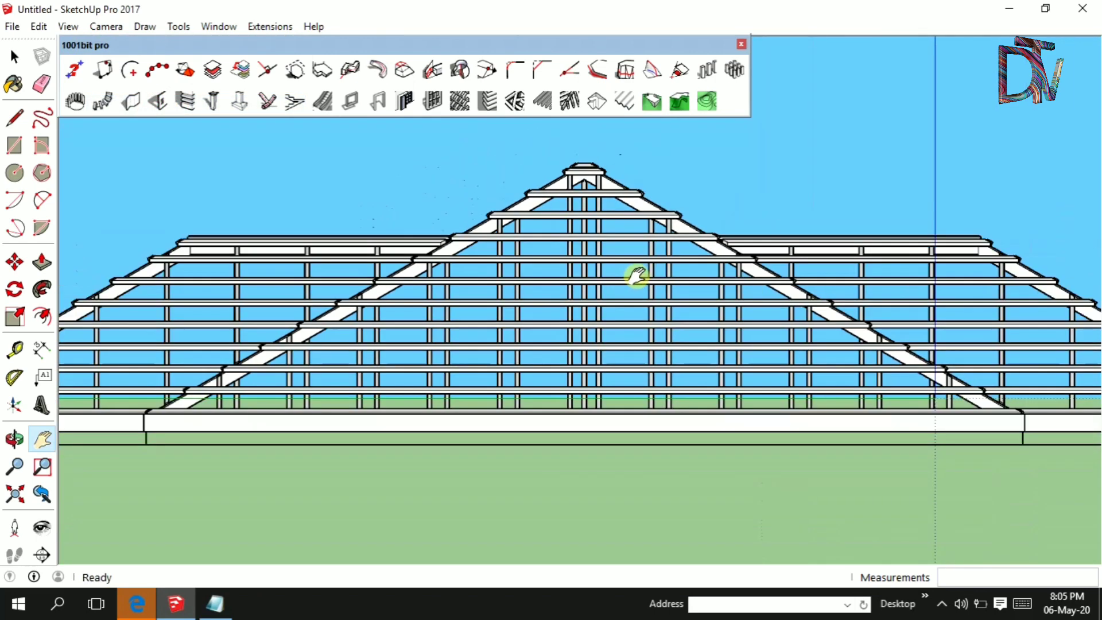
scroll(638, 278, down, 1)
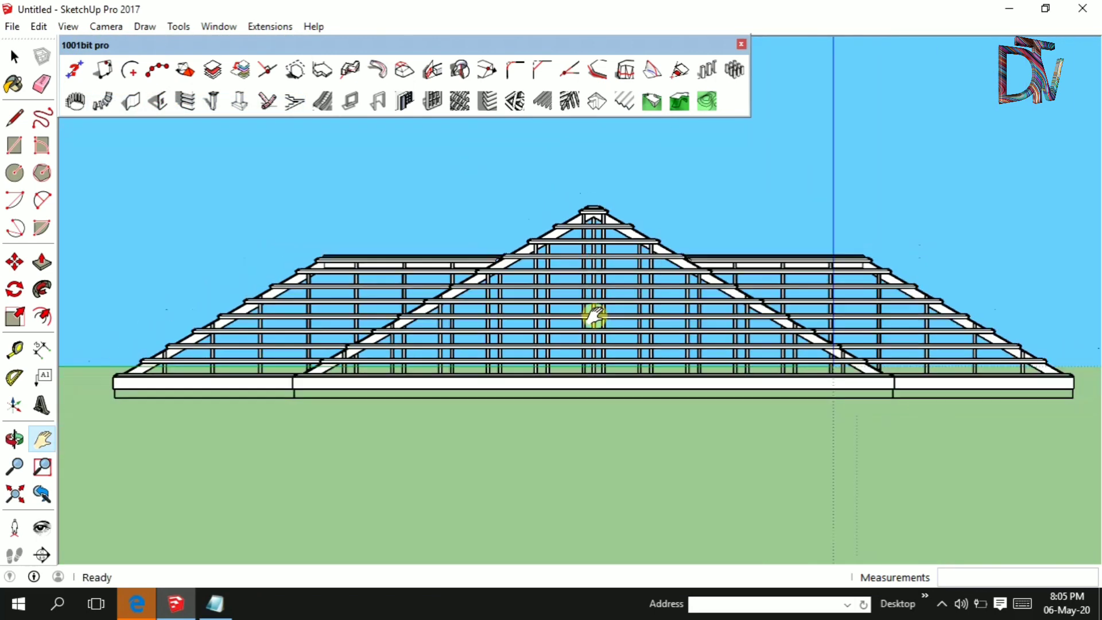
scroll(595, 310, down, 1)
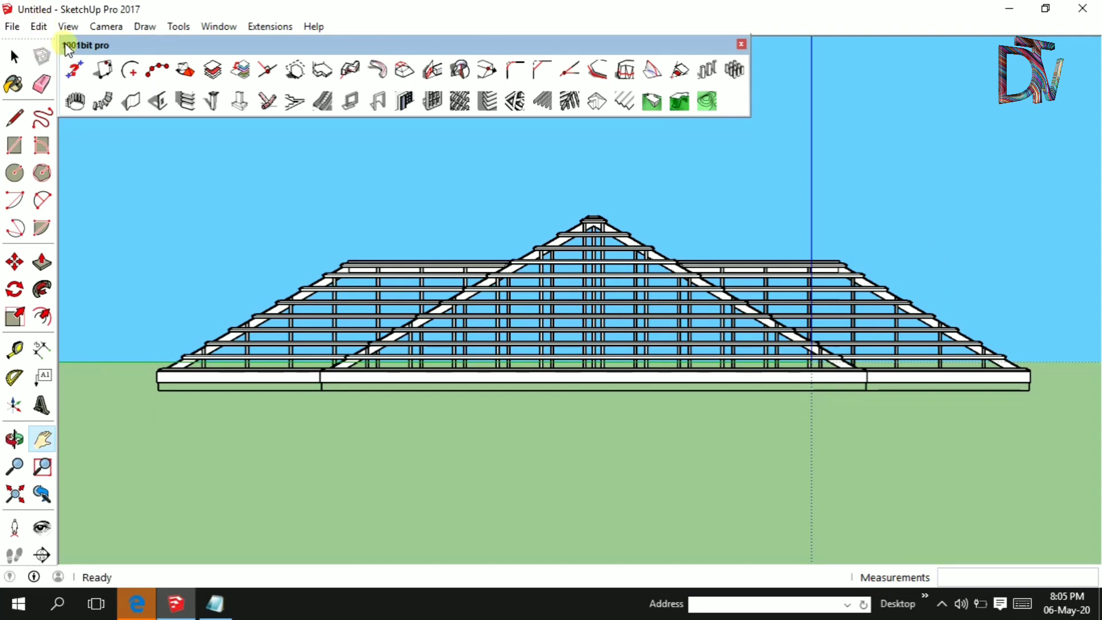
- Set the view to the standard Front elevation with the whole roof frame visible
click(63, 29)
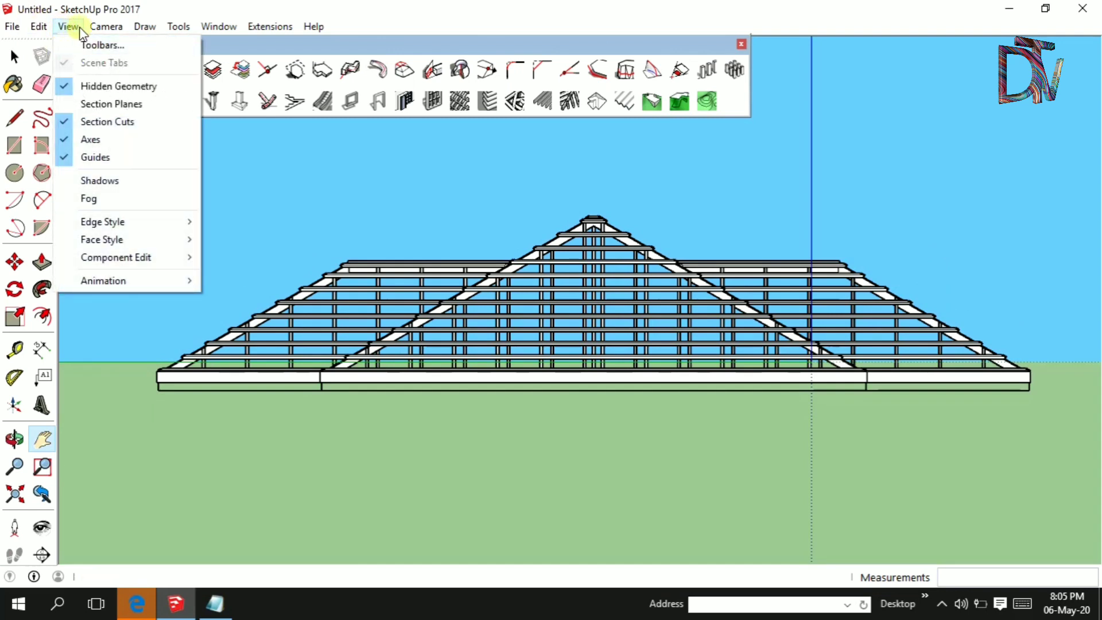
mouse_move(106, 26)
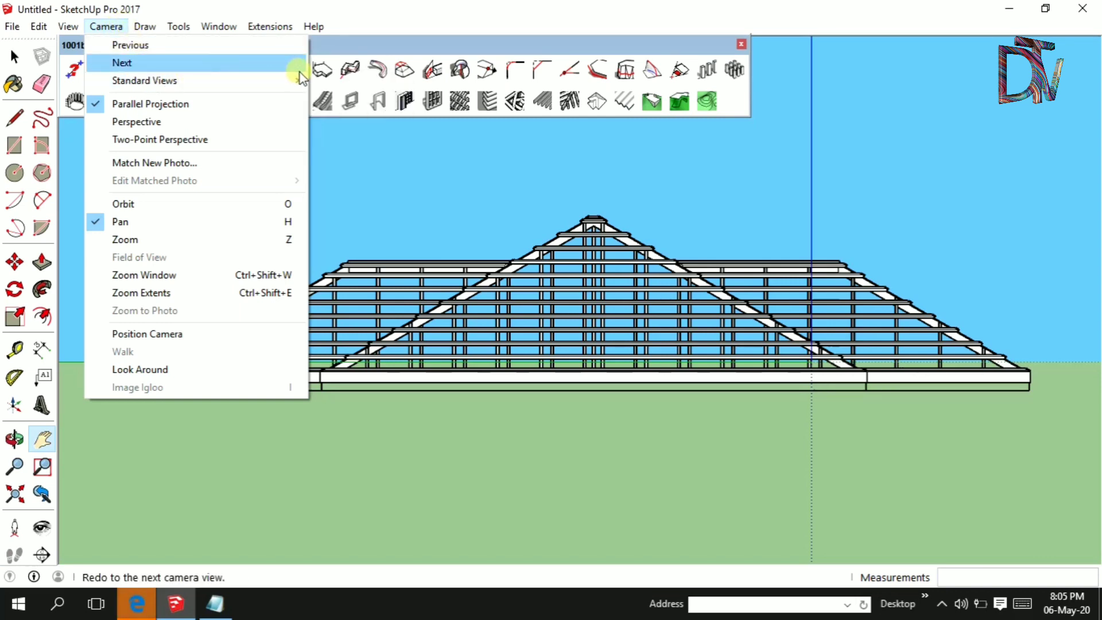
mouse_move(144, 81)
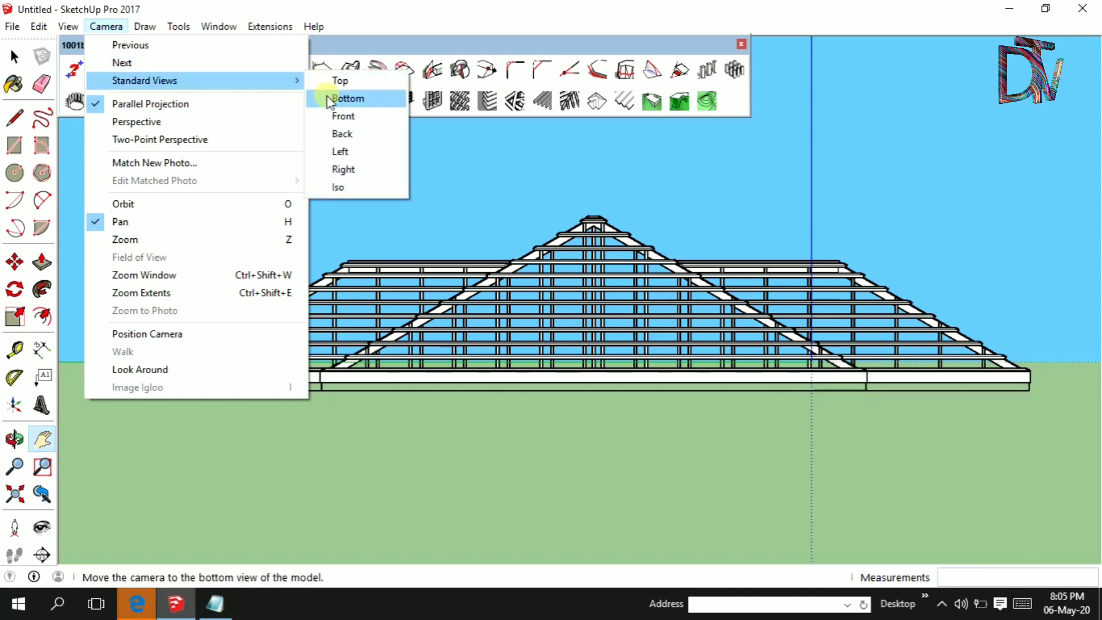
click(342, 111)
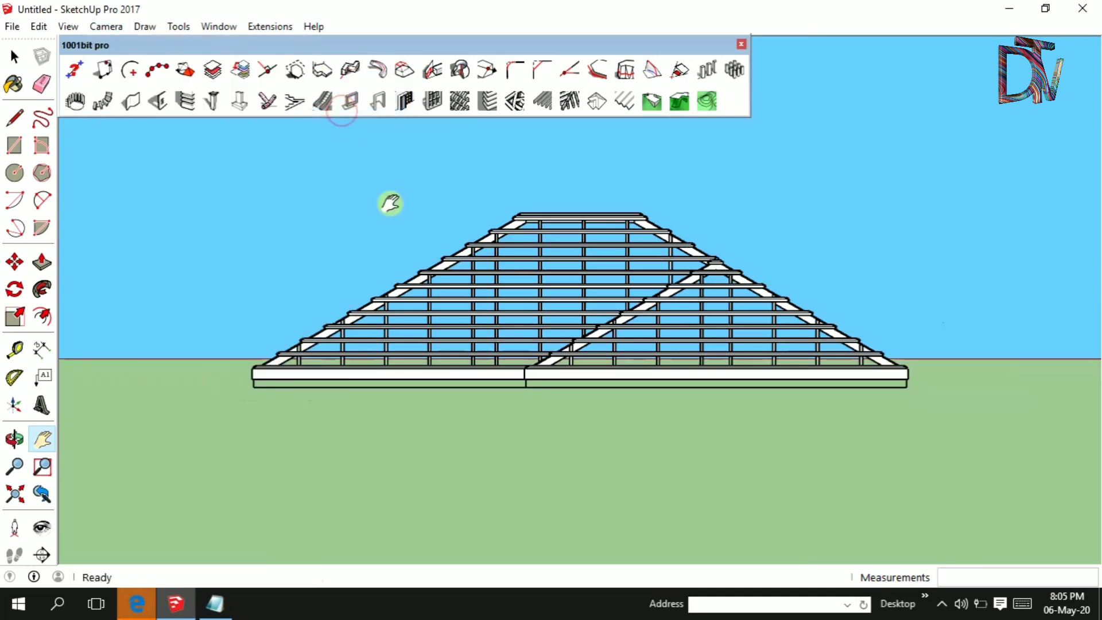
scroll(477, 282, up, 2)
scroll(492, 310, down, 1)
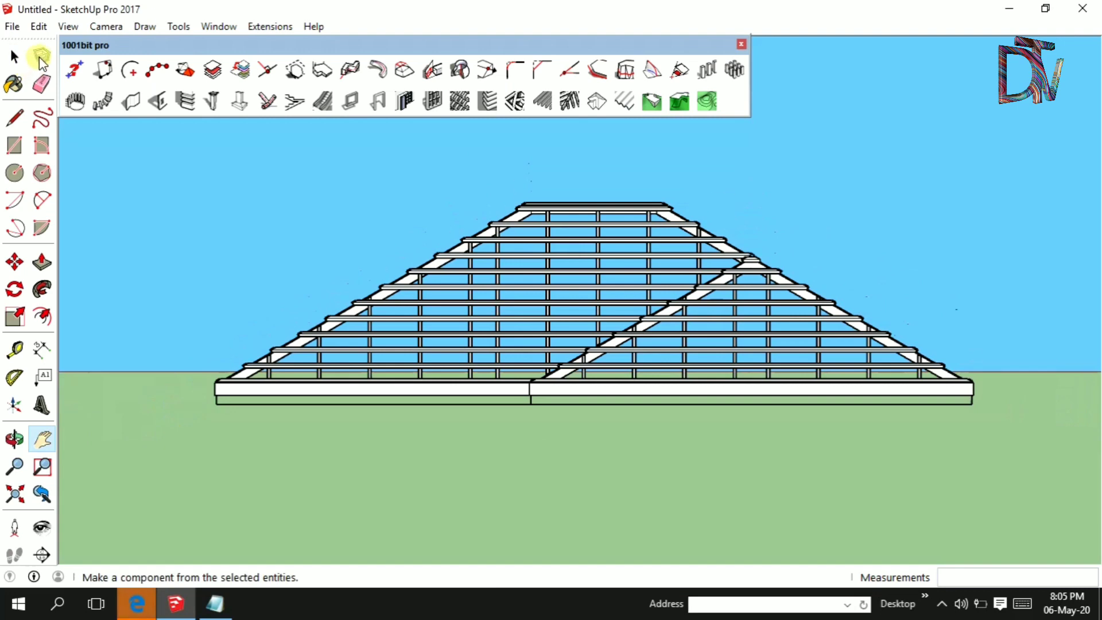
click(12, 26)
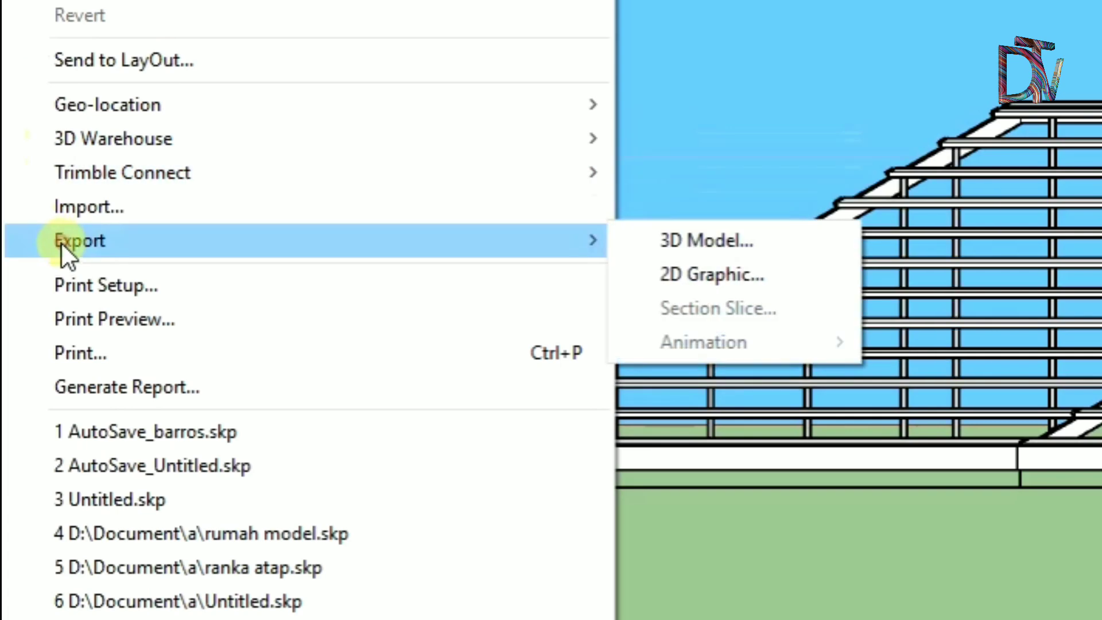
click(31, 277)
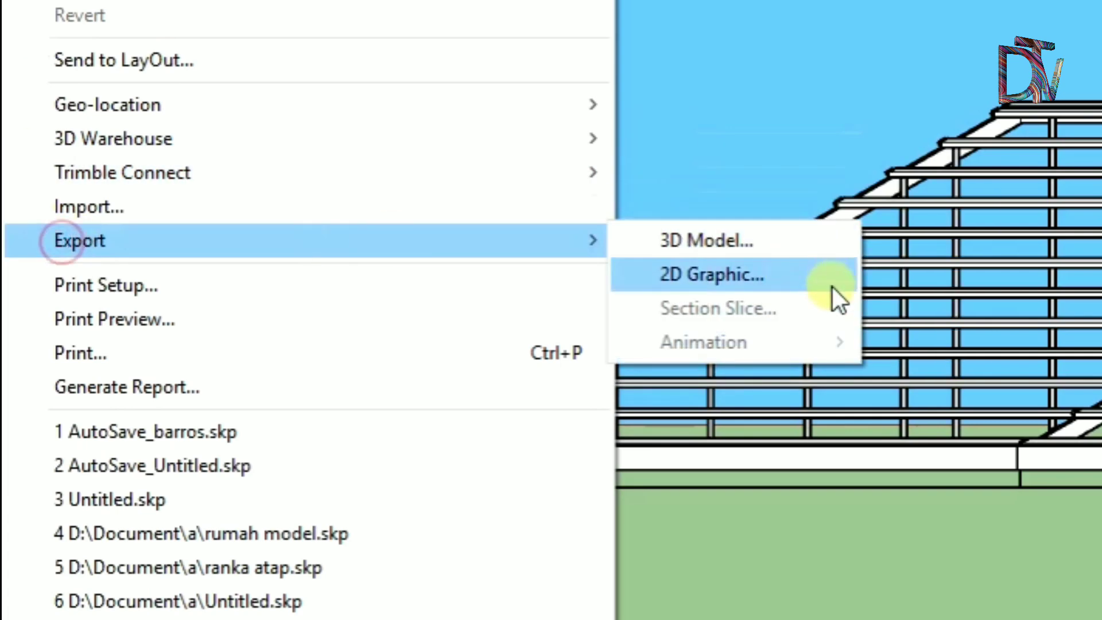
click(803, 282)
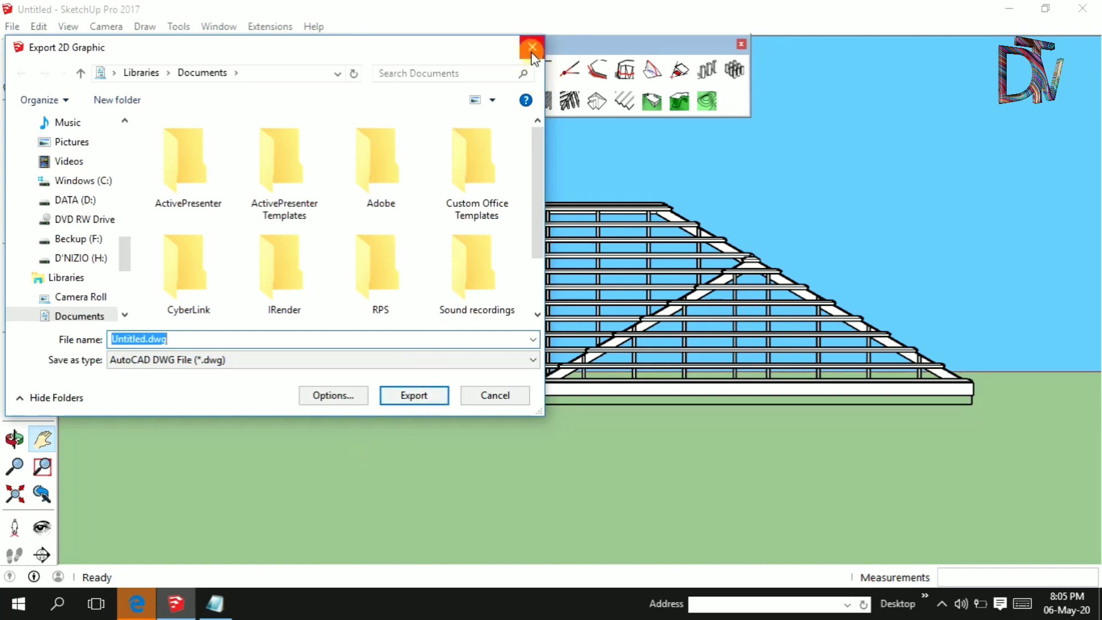
click(532, 52)
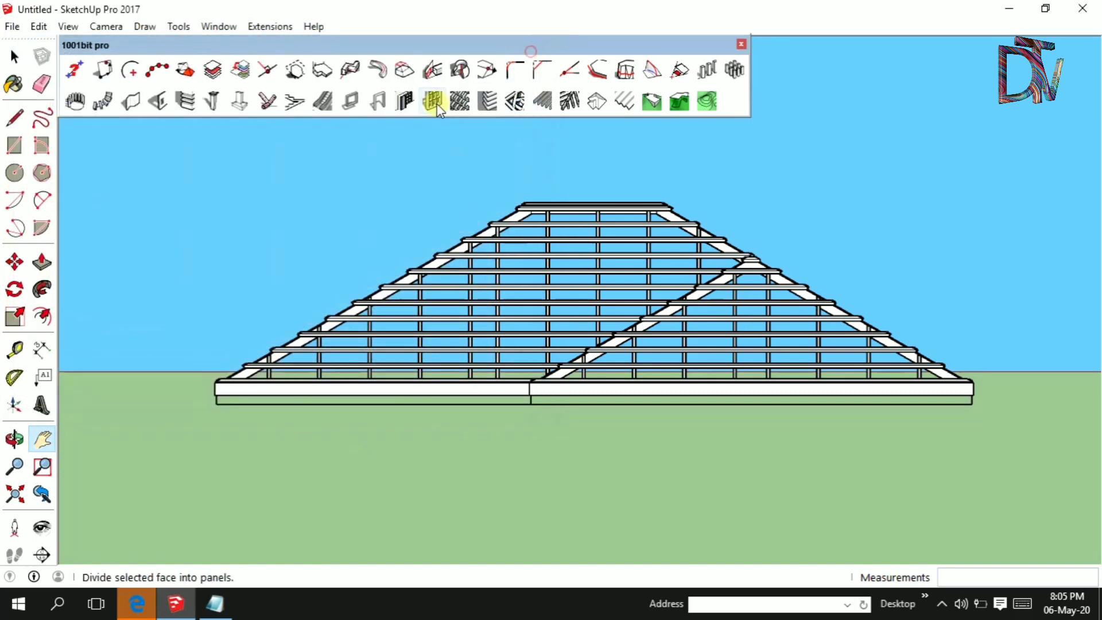
- Close SketchUp with the window's X button, bringing up the save-changes prompt for Untitled
click(1080, 7)
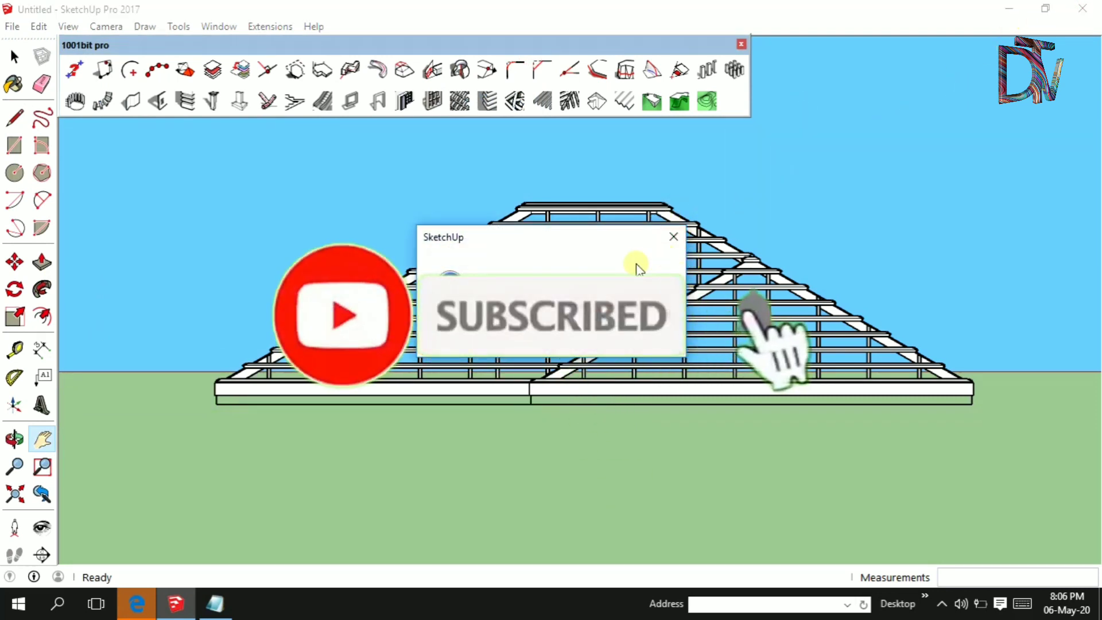
click(673, 236)
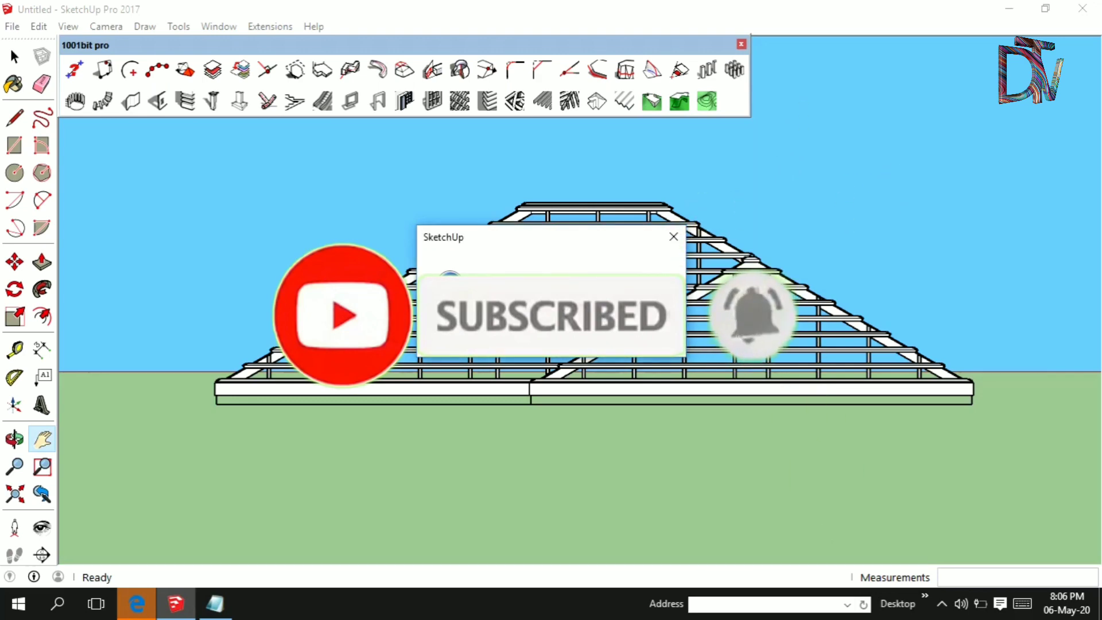